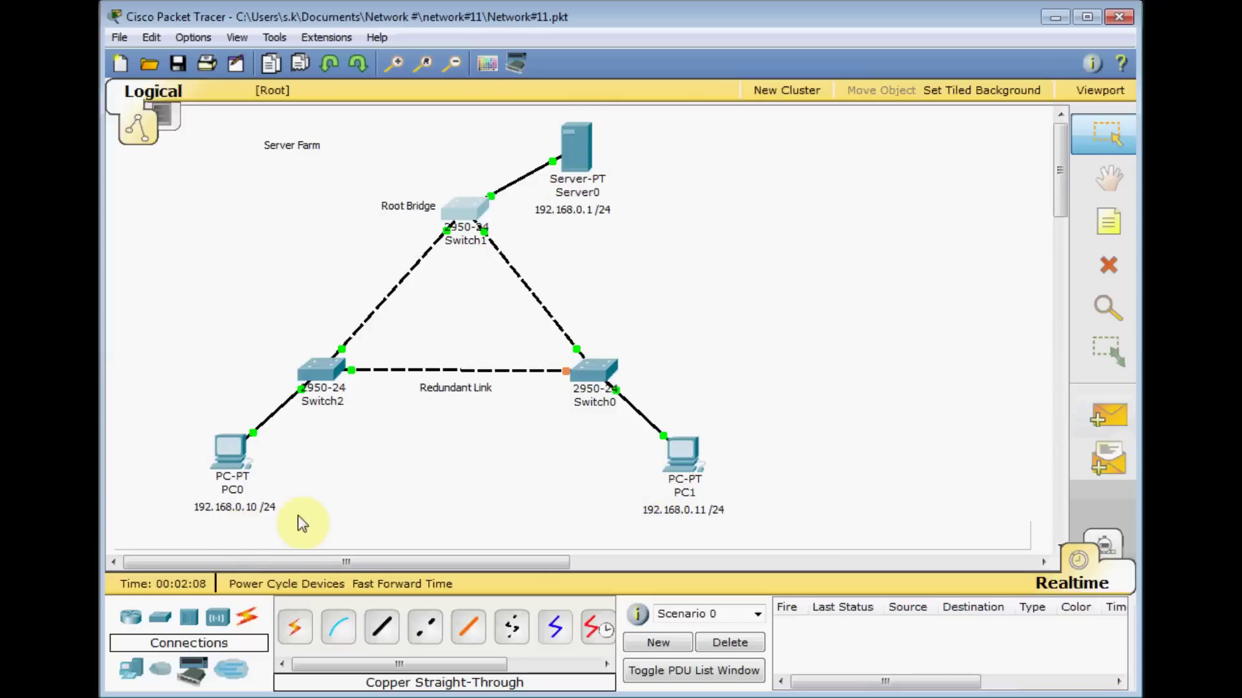
Run en and sh span on Switch1, confirming it is root with all three ports forwarding.
mouse_move(230, 467)
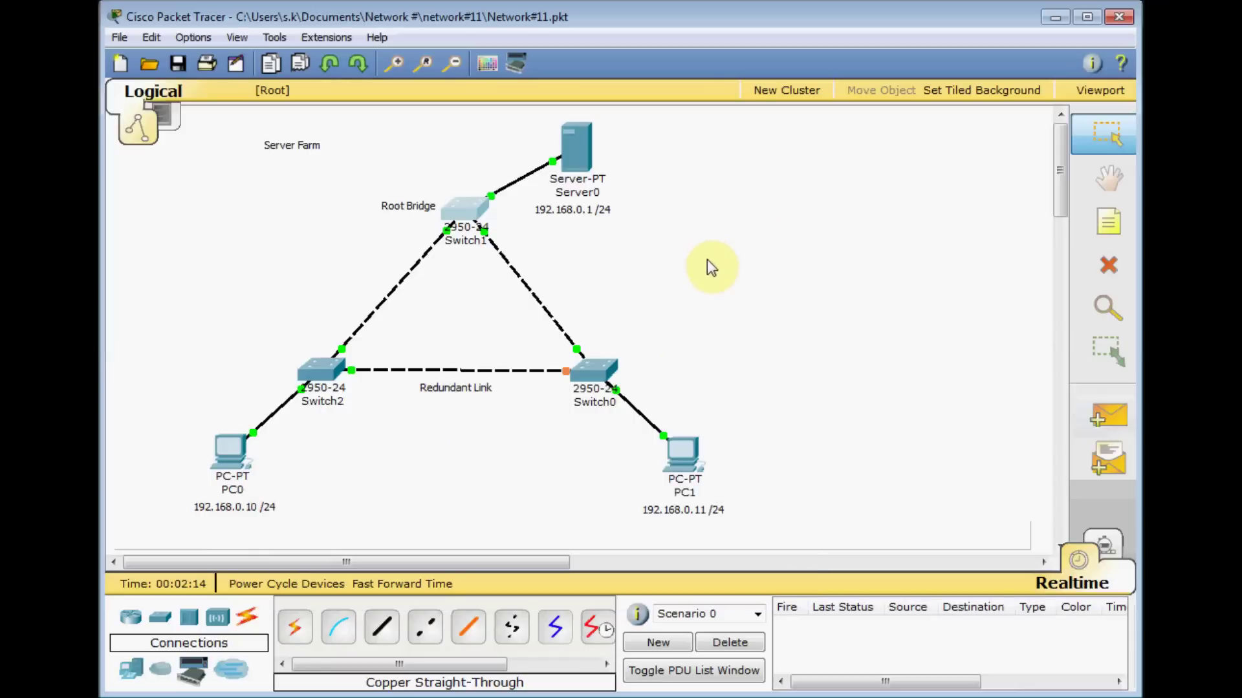
click(463, 206)
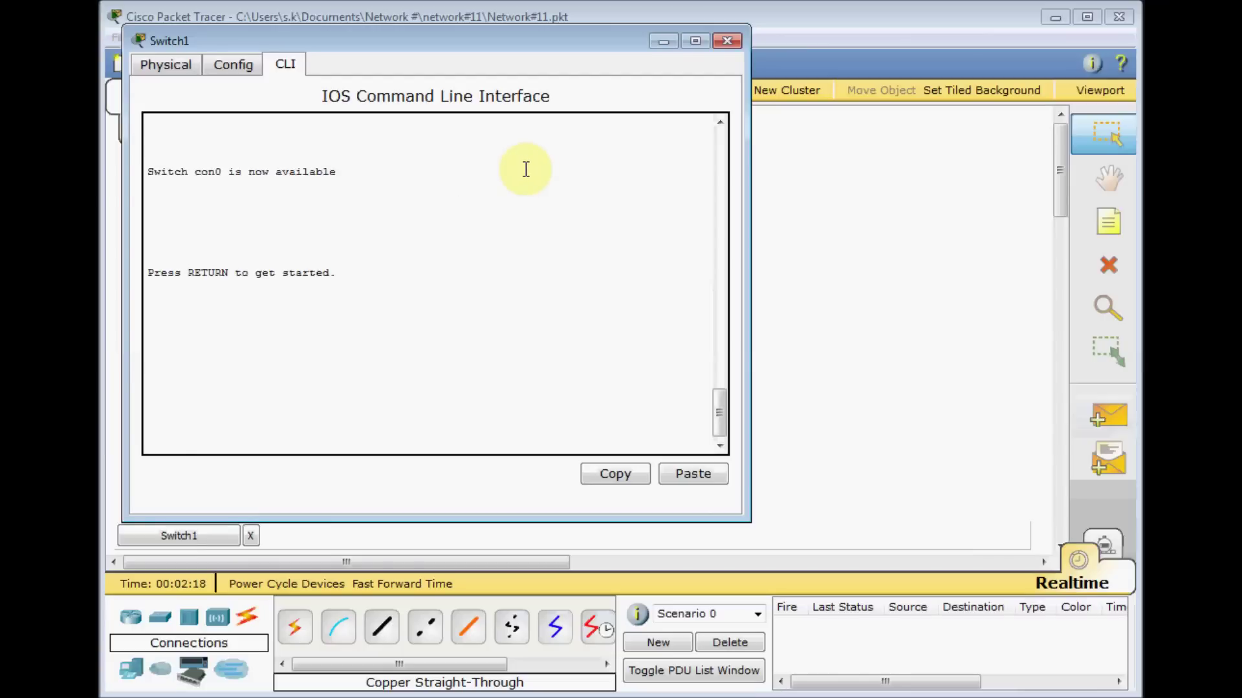
key(Return)
text(en)
key(Return)
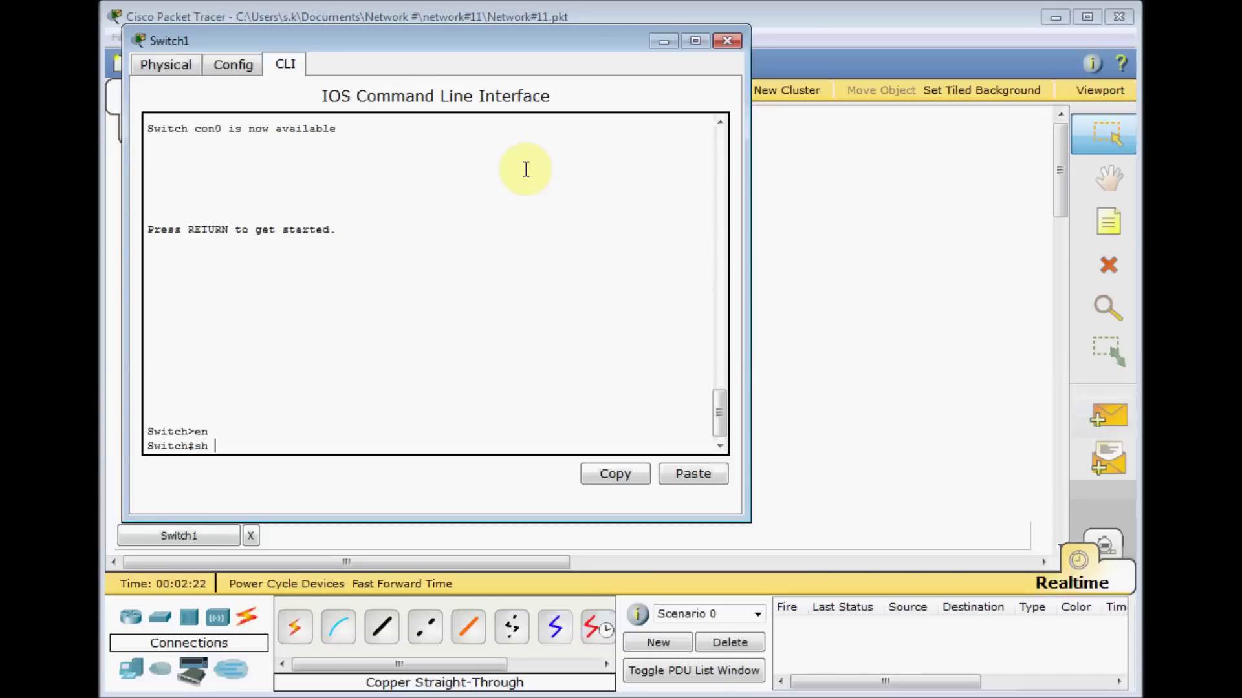
text(sh span)
key(Tab)
key(Return)
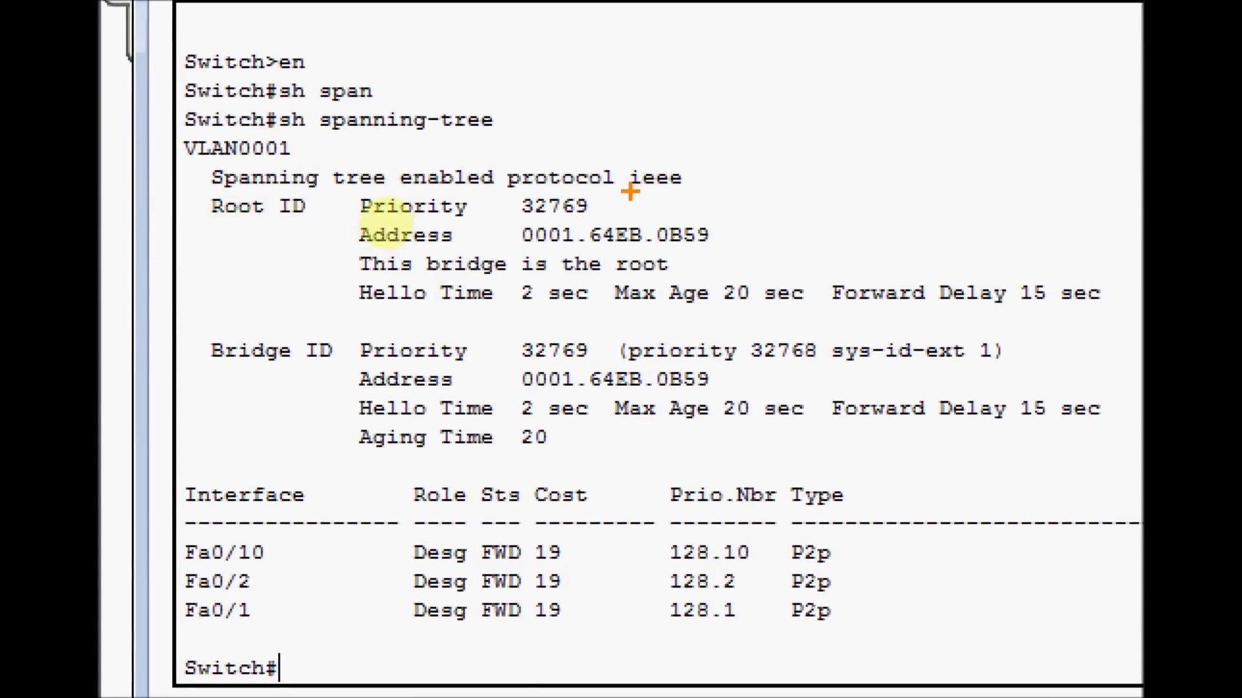
drag(629, 192, 685, 193)
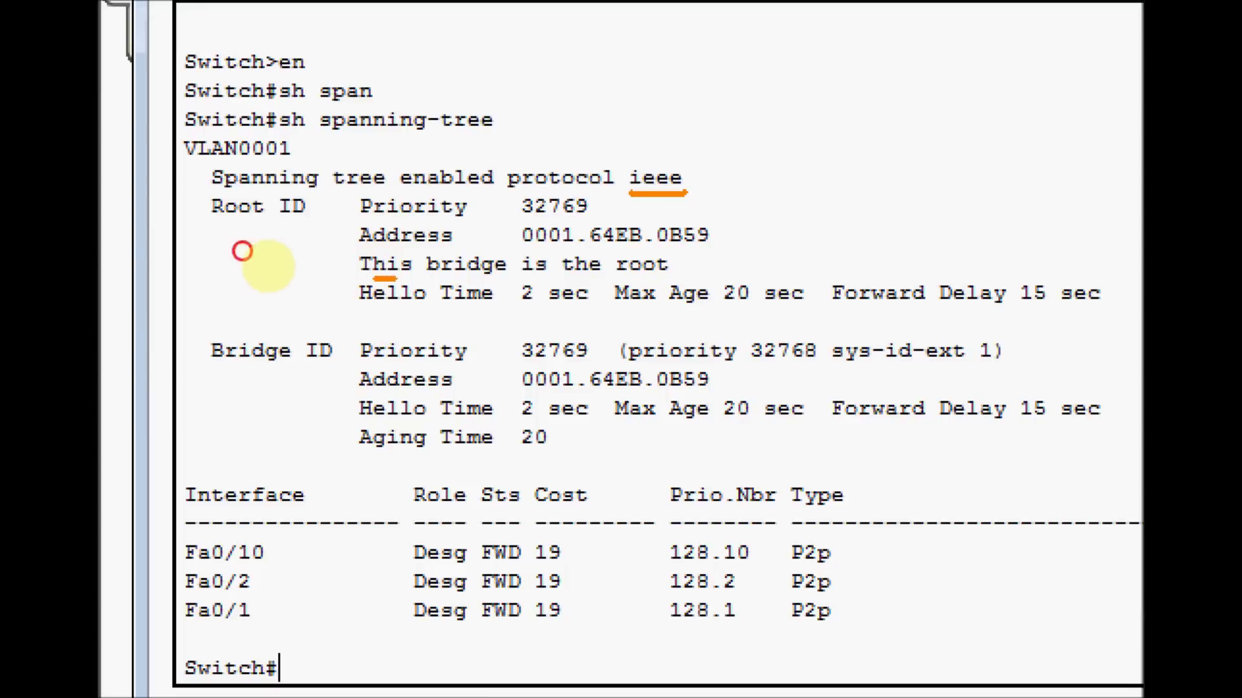
drag(373, 279, 590, 301)
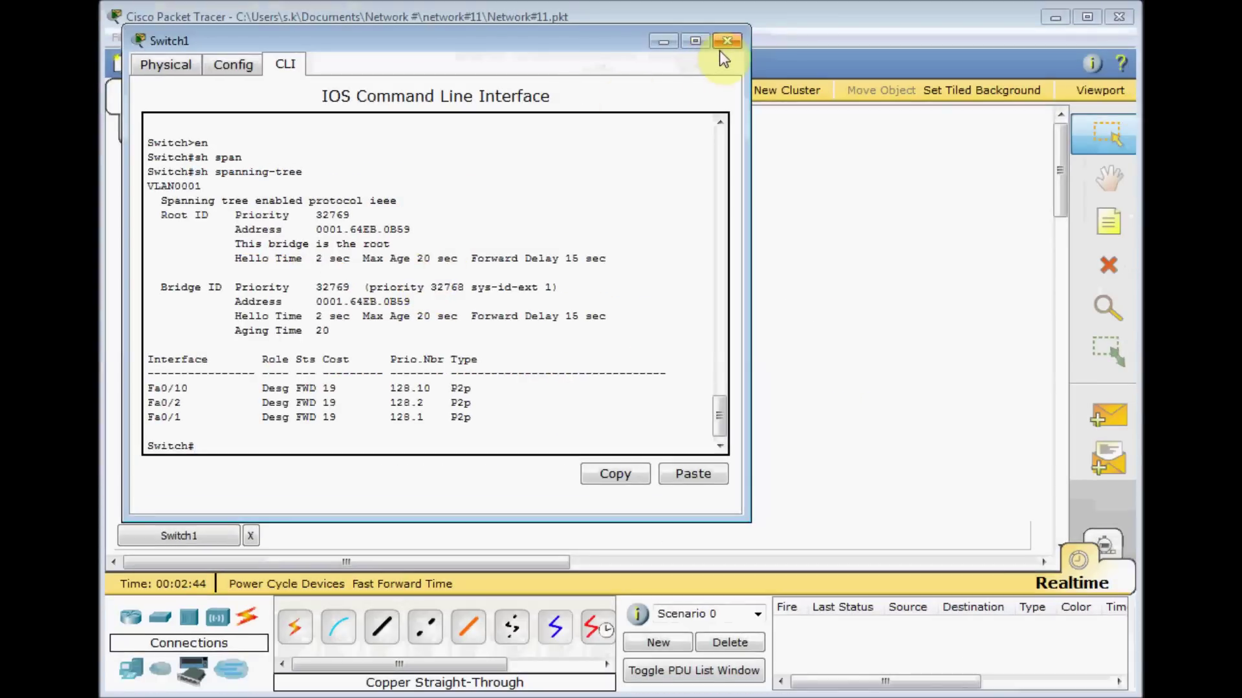
click(726, 41)
Run en and sh span on Switch2, showing Fa0/2 as root port, then minimize its window.
click(355, 377)
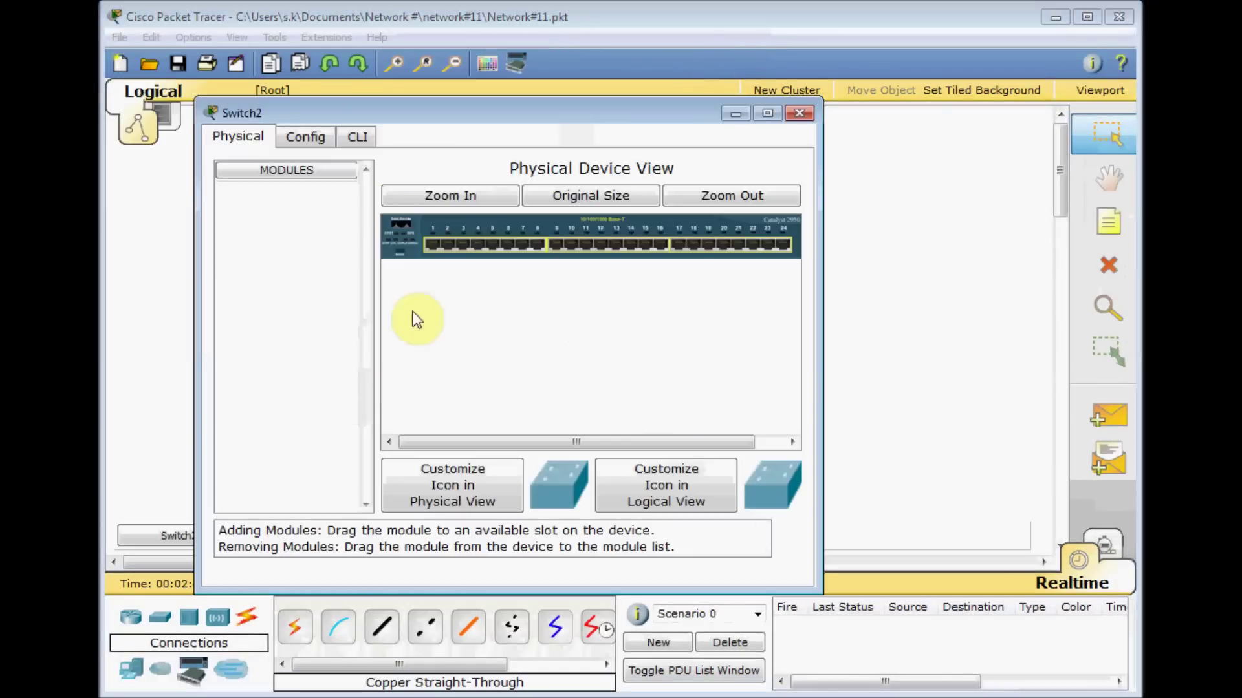
click(360, 137)
key(Return)
key(Return)
text(en)
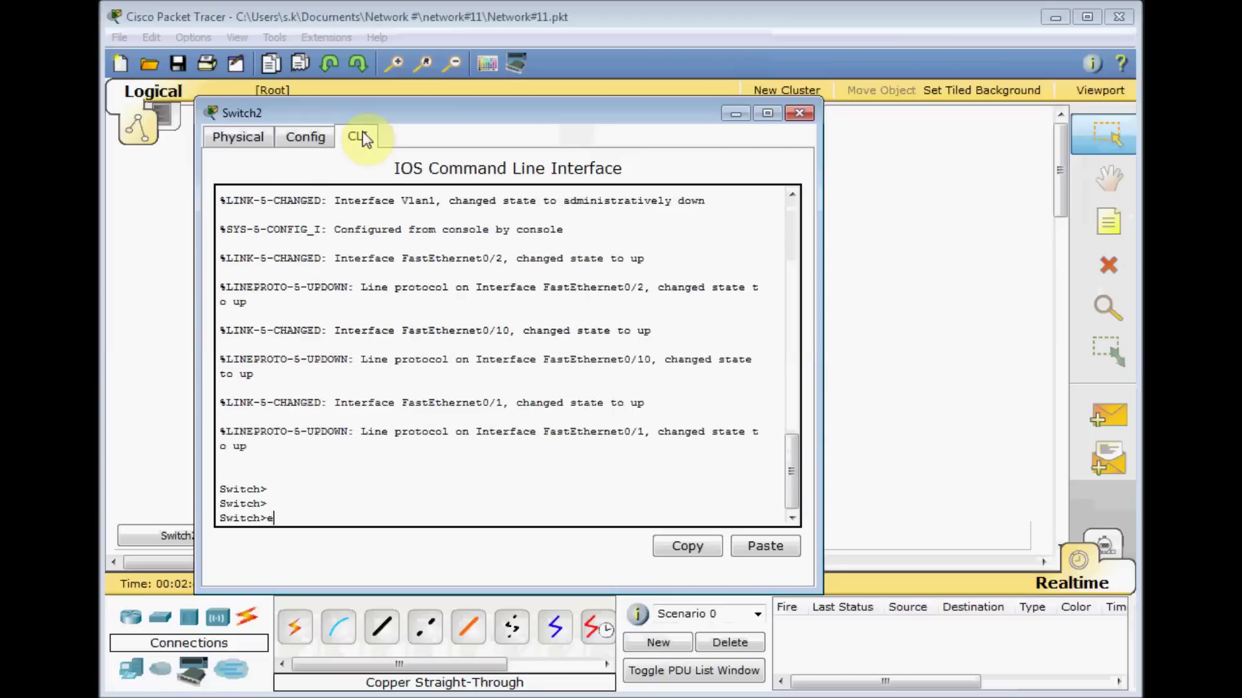
key(Return)
text(sh span)
key(Return)
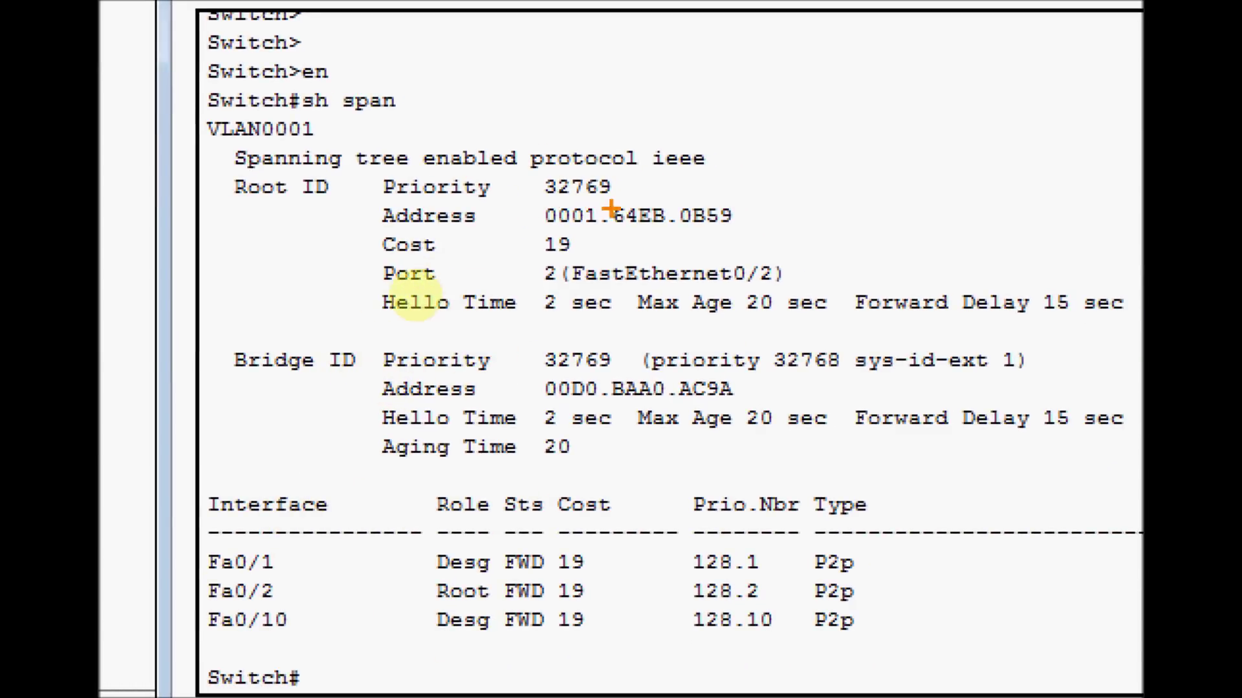
drag(654, 175, 704, 175)
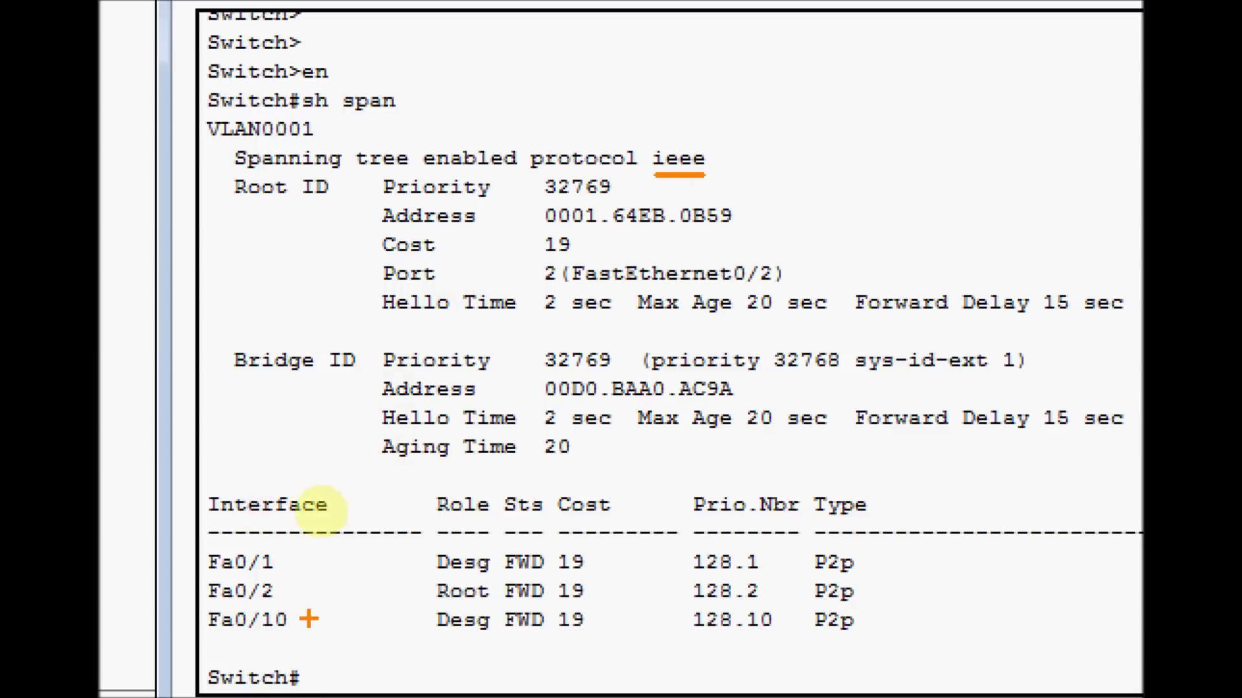
drag(205, 601, 285, 611)
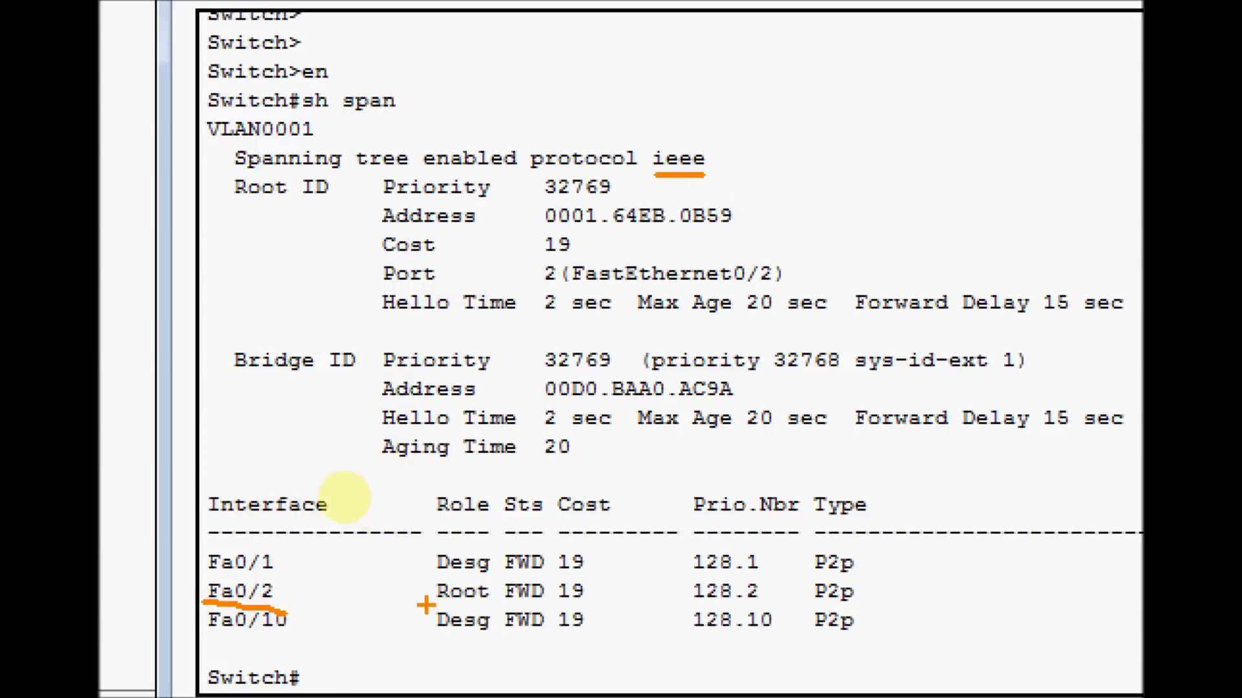
drag(439, 607, 503, 606)
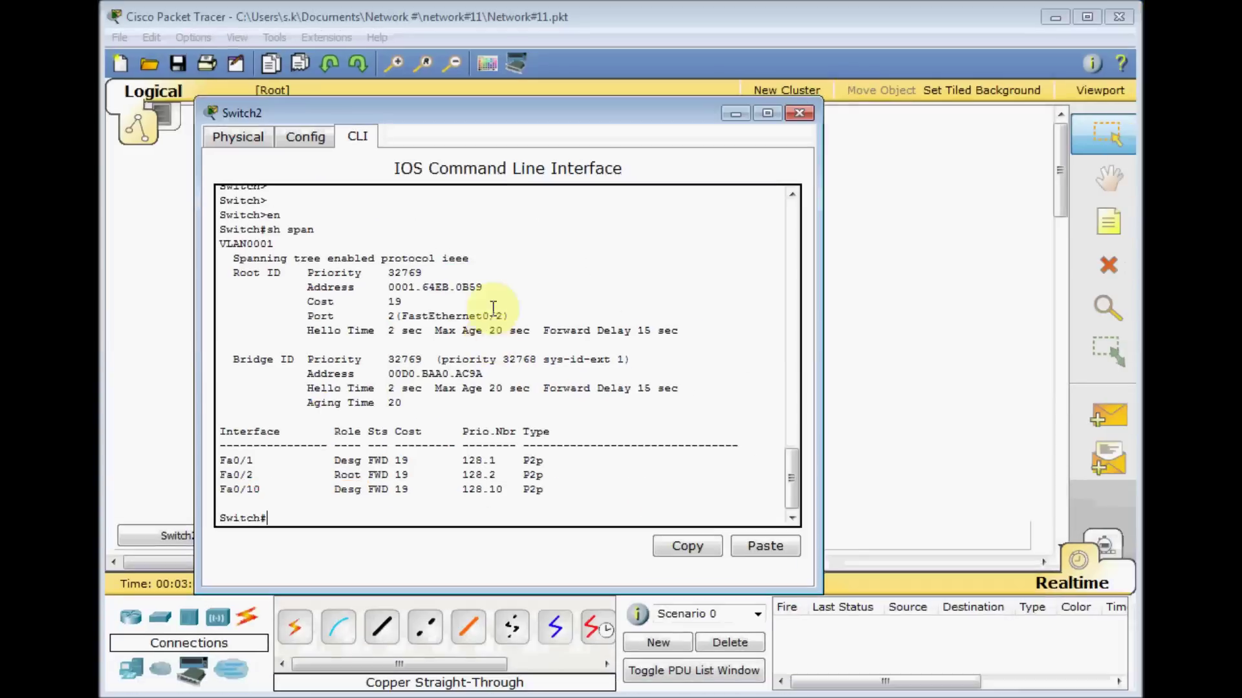
click(744, 115)
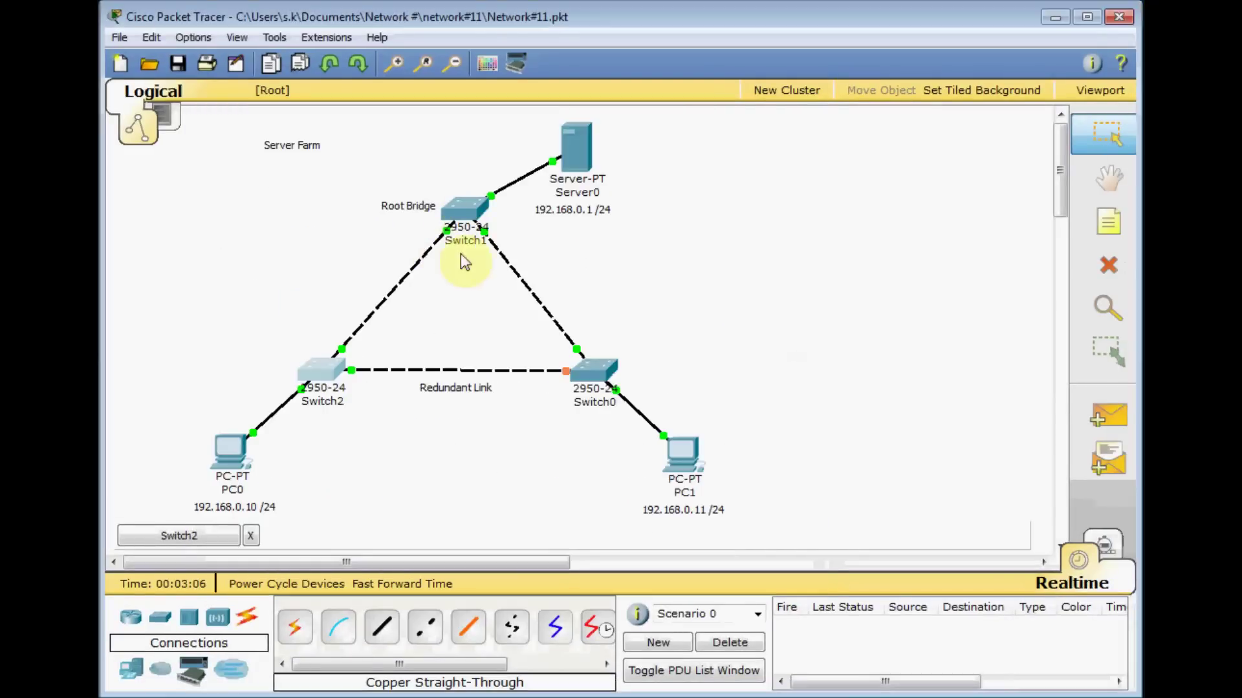
Run sh span on Switch0, showing Fa0/1 as root and Fa0/2 alternate blocking, then close it.
mouse_move(339, 351)
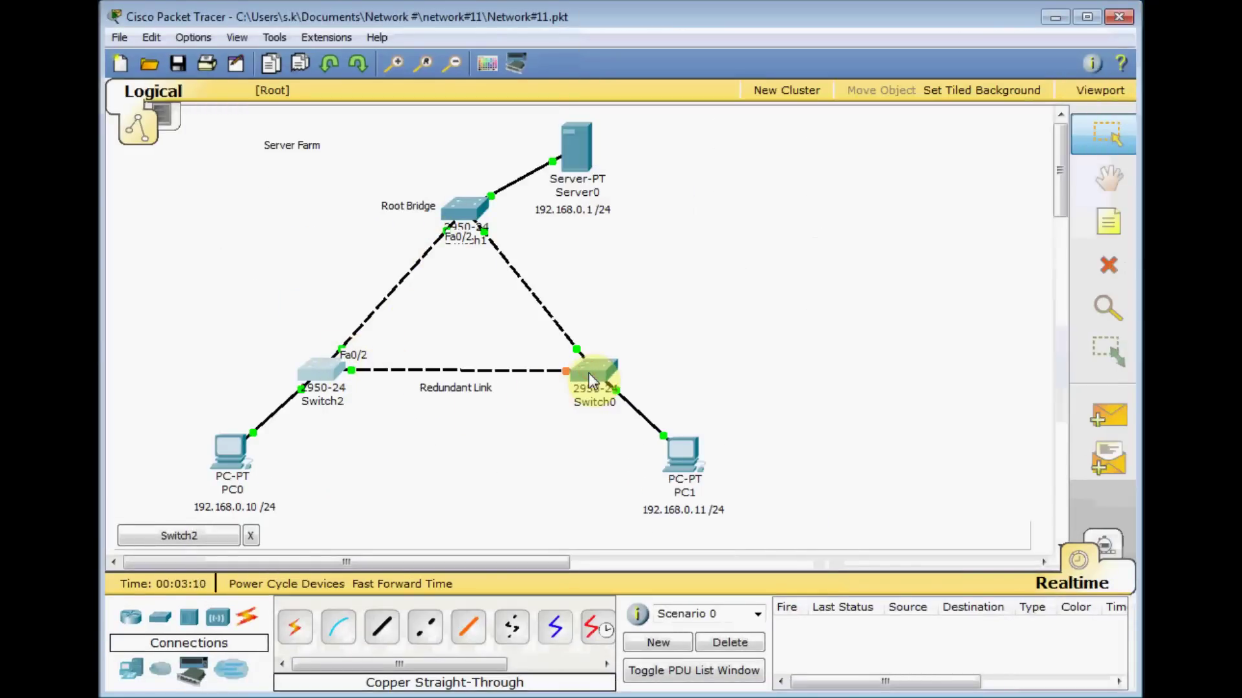
click(588, 373)
click(429, 209)
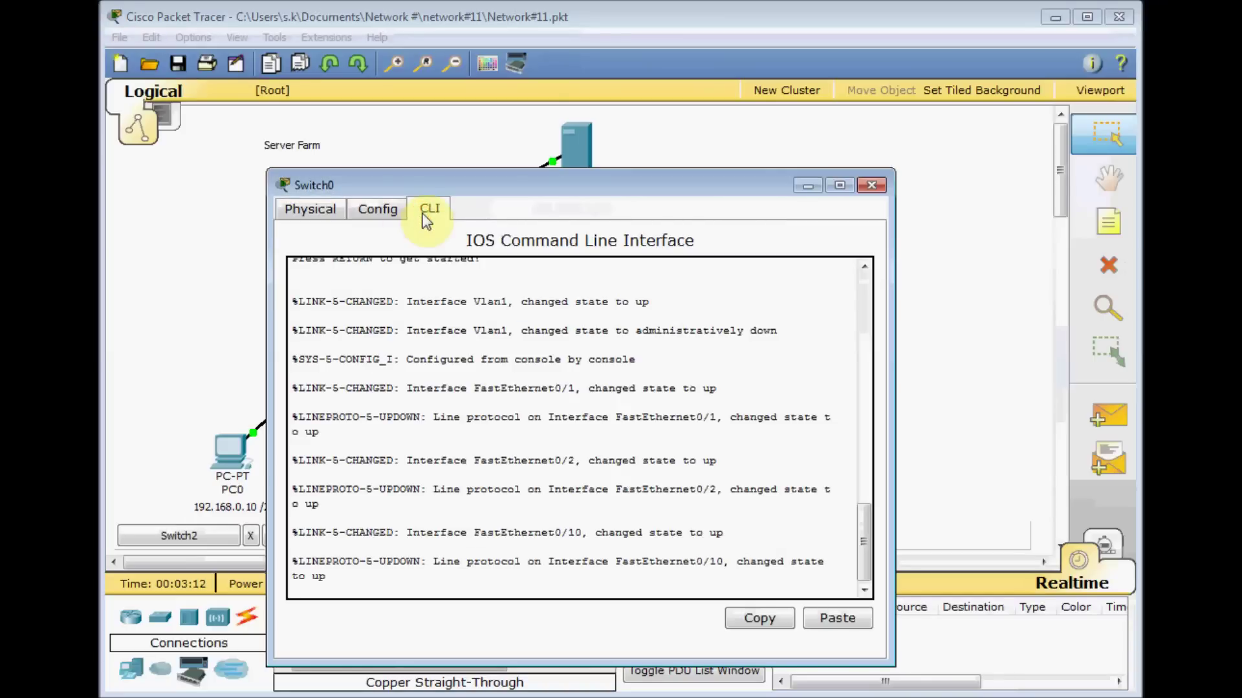
key(Return)
key(Return)
text(en)
key(Return)
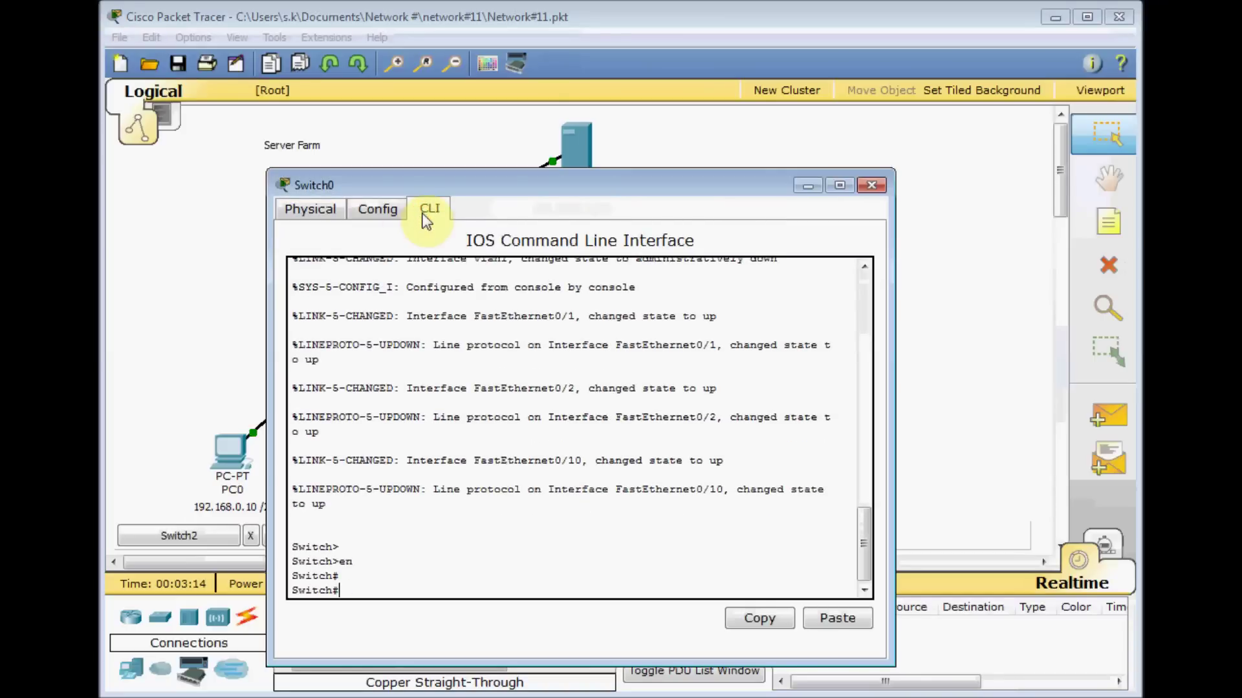
text(sh span)
key(Return)
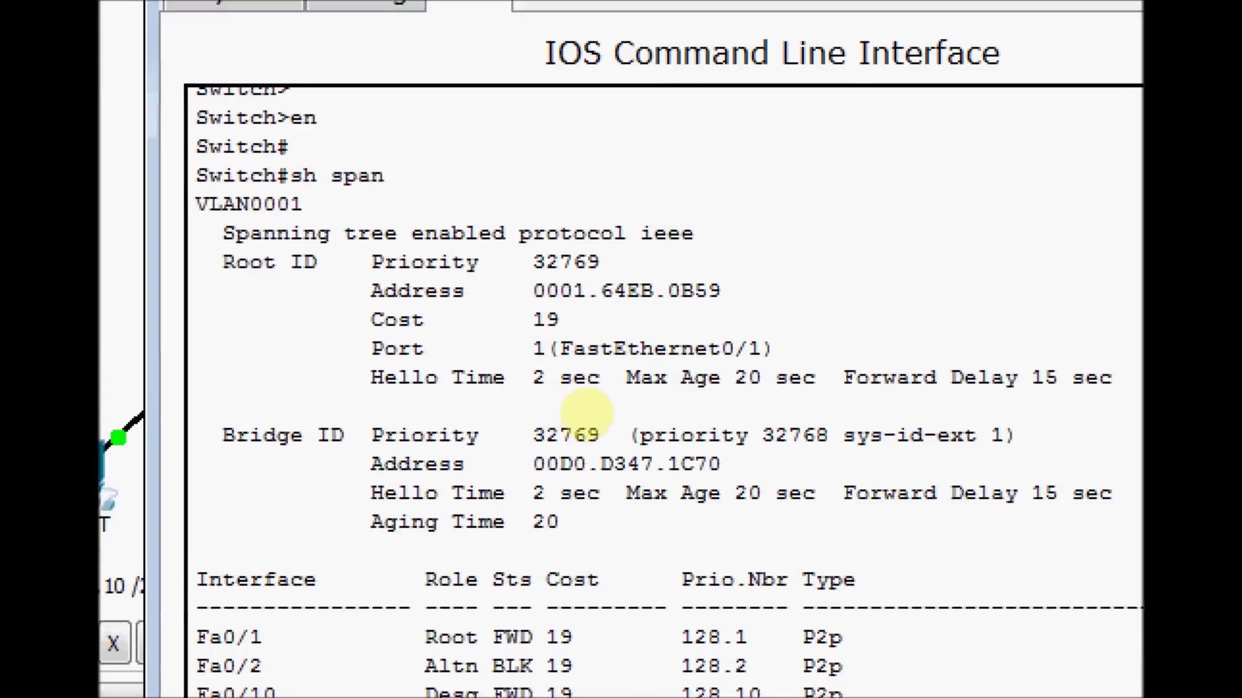
click(472, 425)
drag(654, 224, 697, 230)
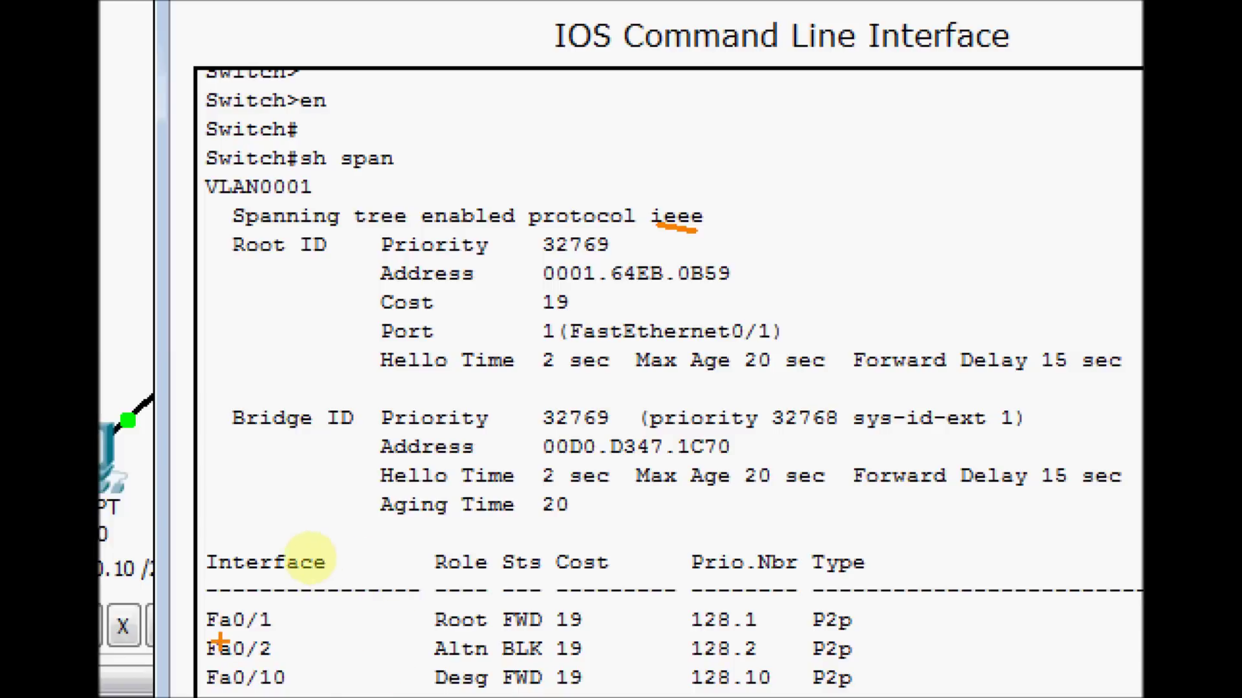
drag(210, 635, 292, 636)
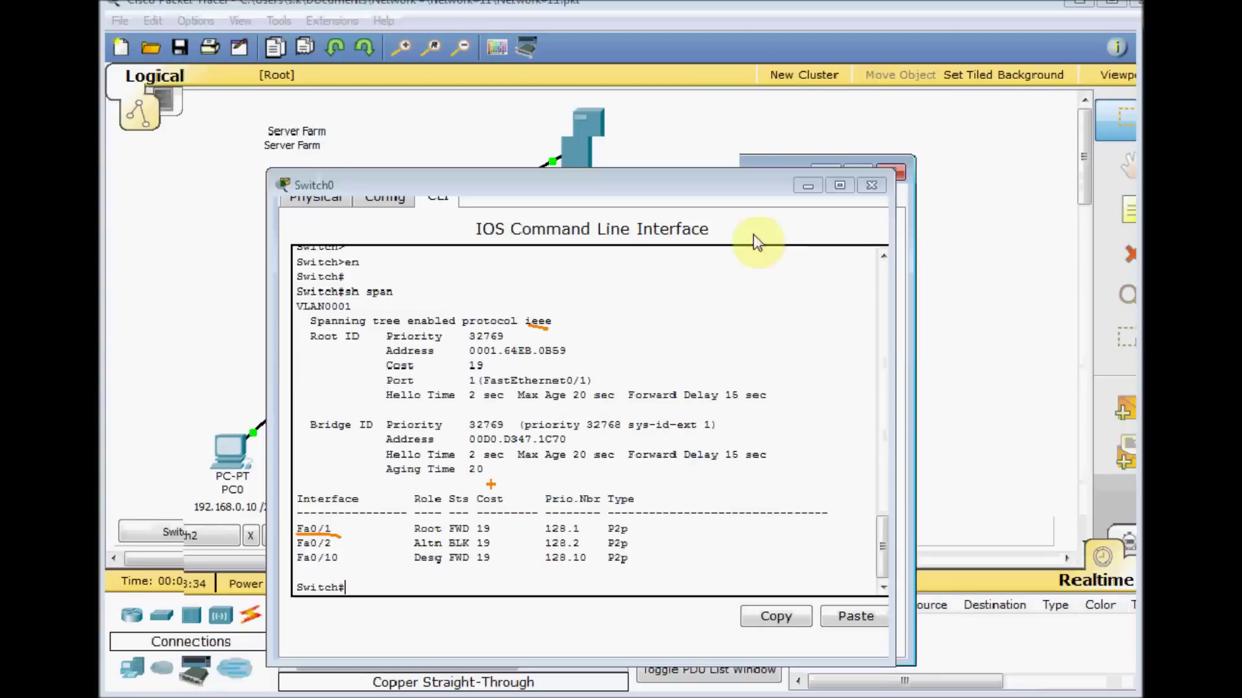
click(871, 186)
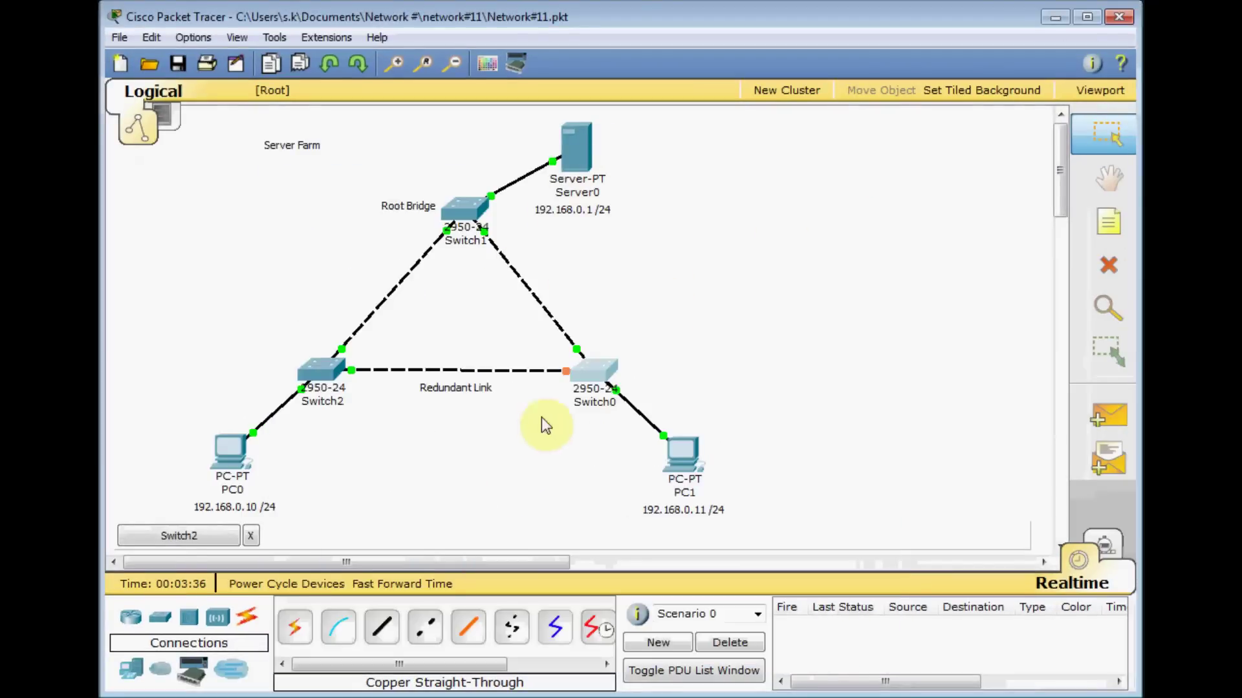
Run ping -t 192.168.0.1 from PC0's Command Prompt, then reopen Switch2's console.
mouse_move(580, 360)
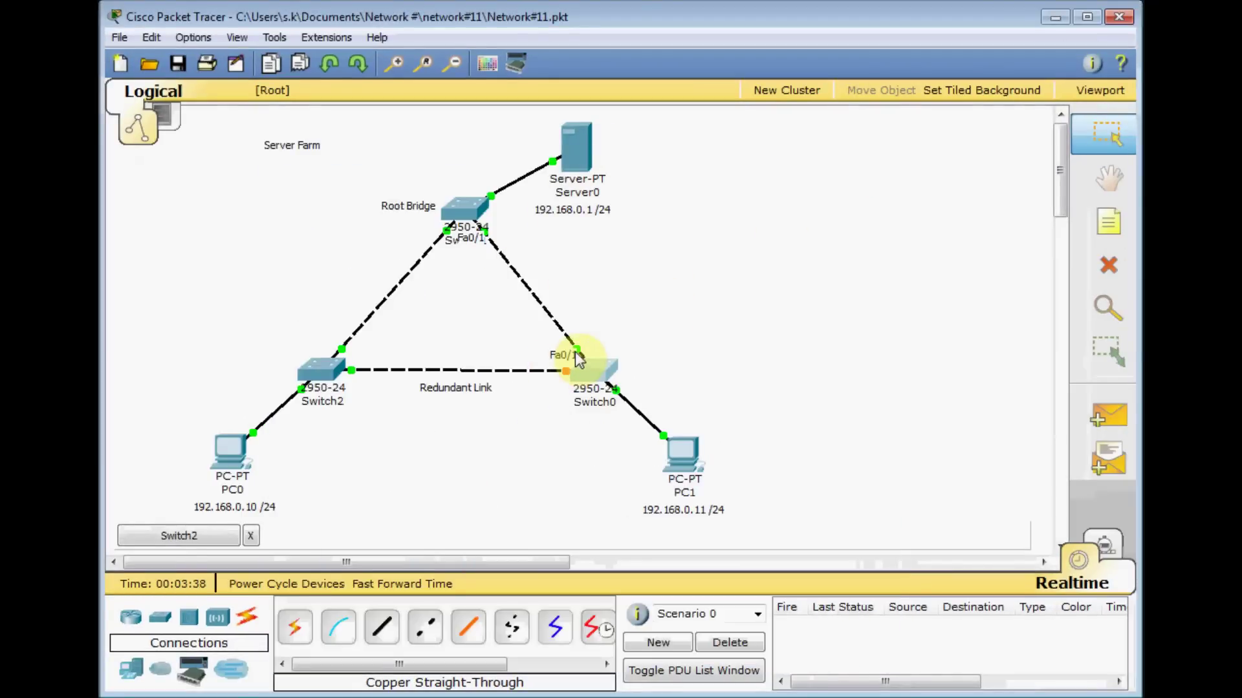
click(230, 454)
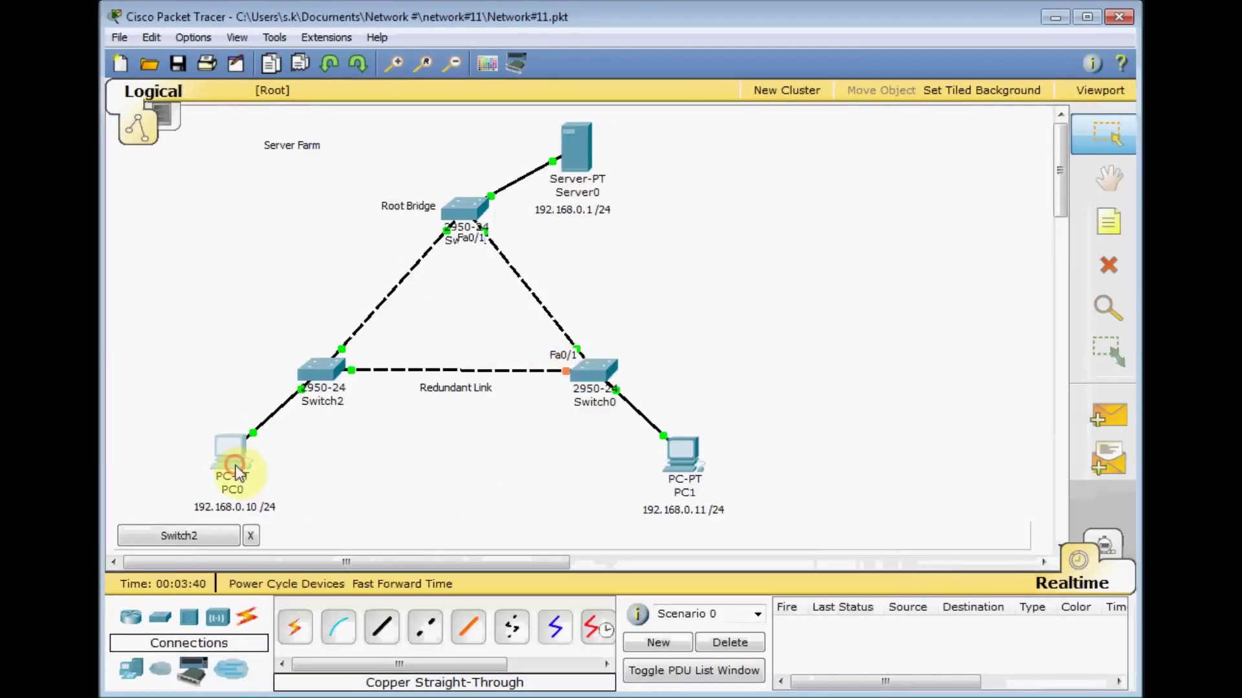
click(375, 112)
drag(358, 91, 674, 96)
click(930, 221)
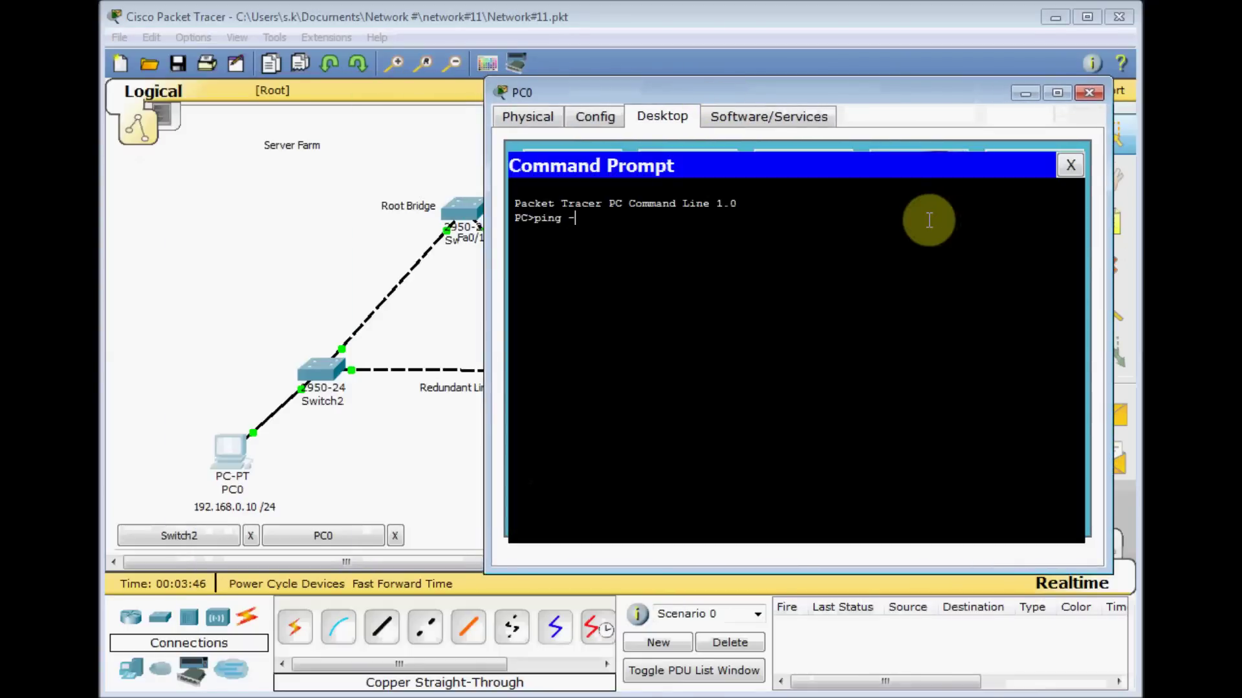
text(ping -t 192.168.0.)
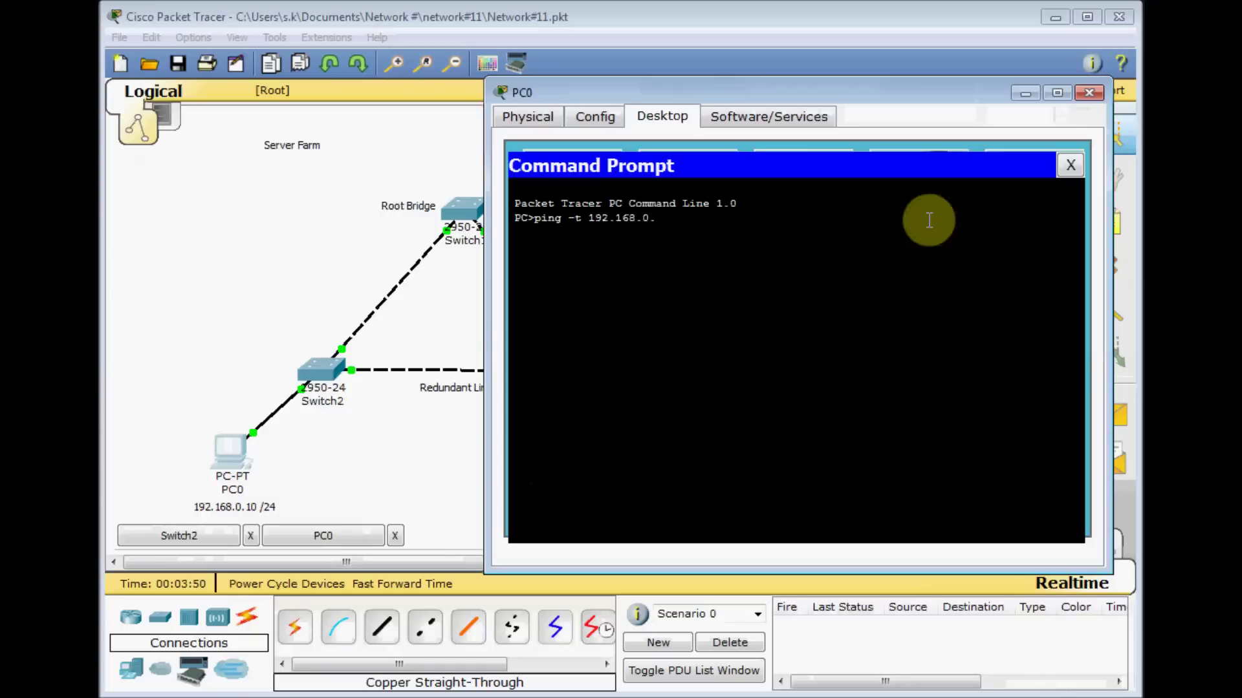
text(1)
key(Return)
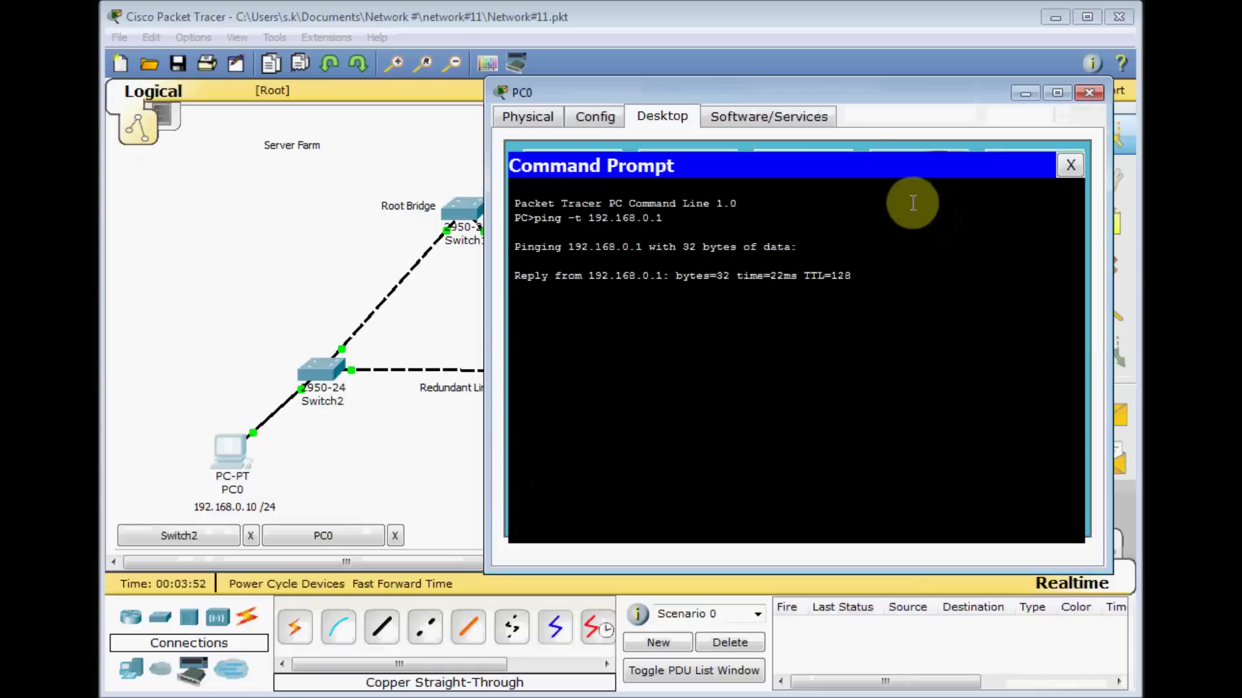
drag(777, 93, 950, 106)
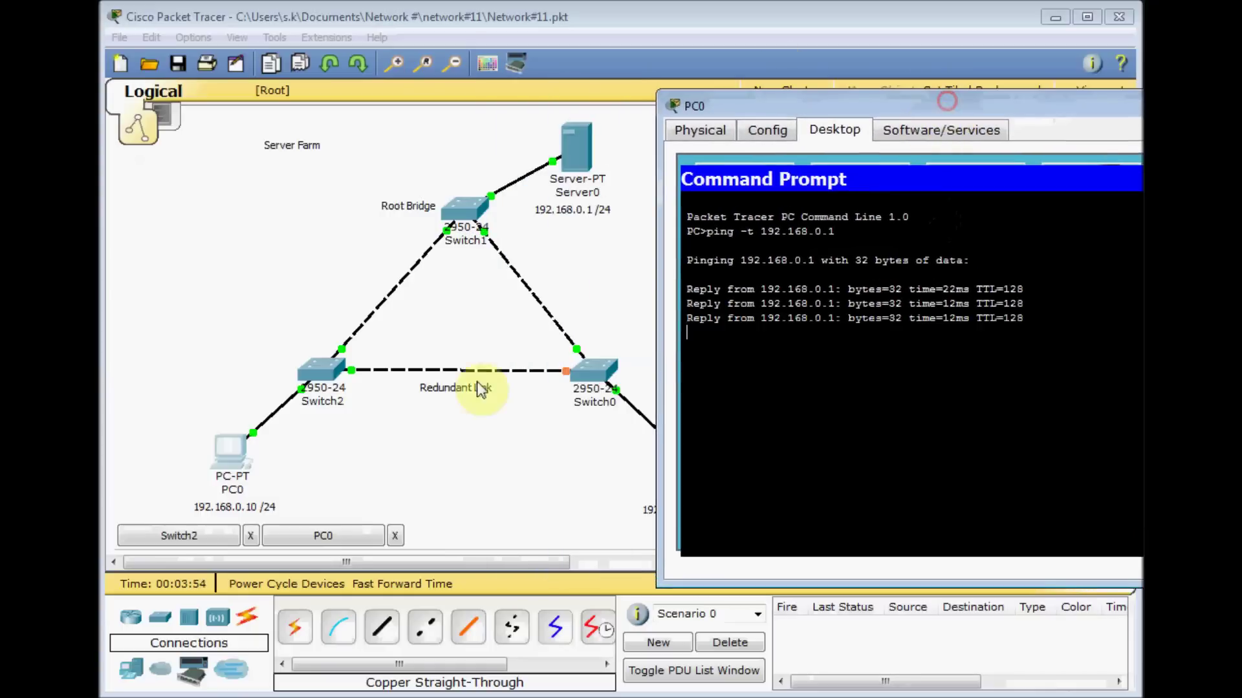
click(344, 391)
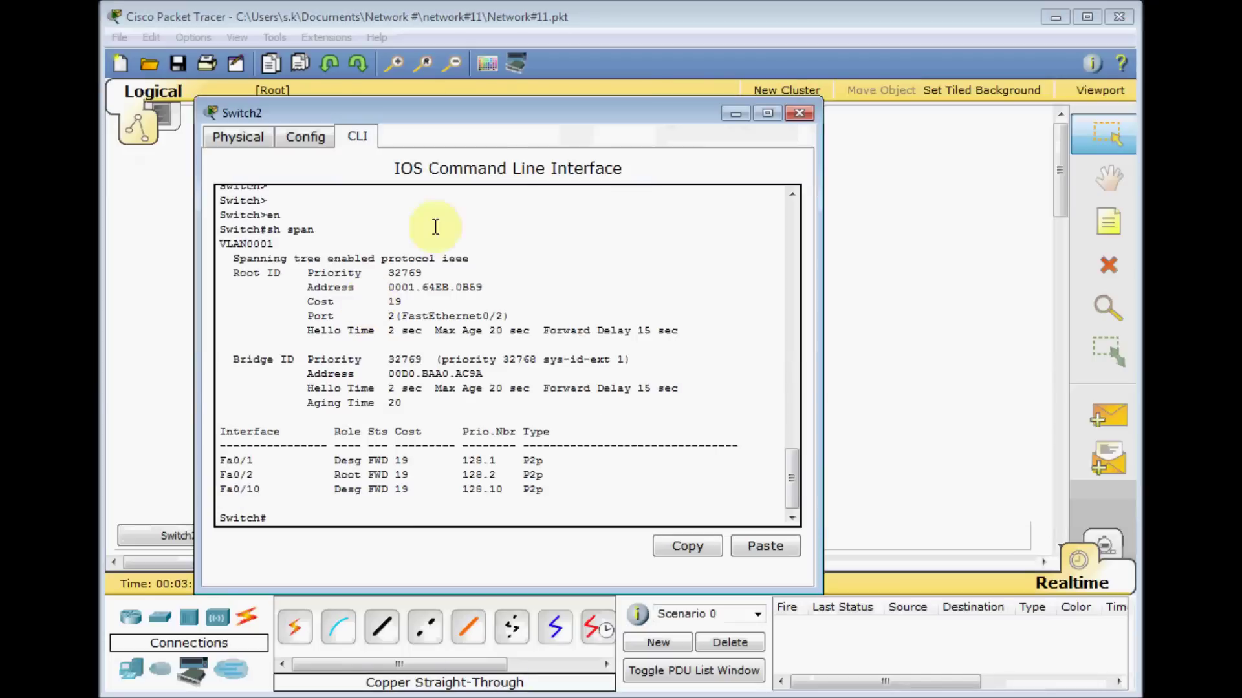
Place Switch2's console on the left beside PC0's ping window on the right.
drag(542, 116, 479, 110)
click(983, 115)
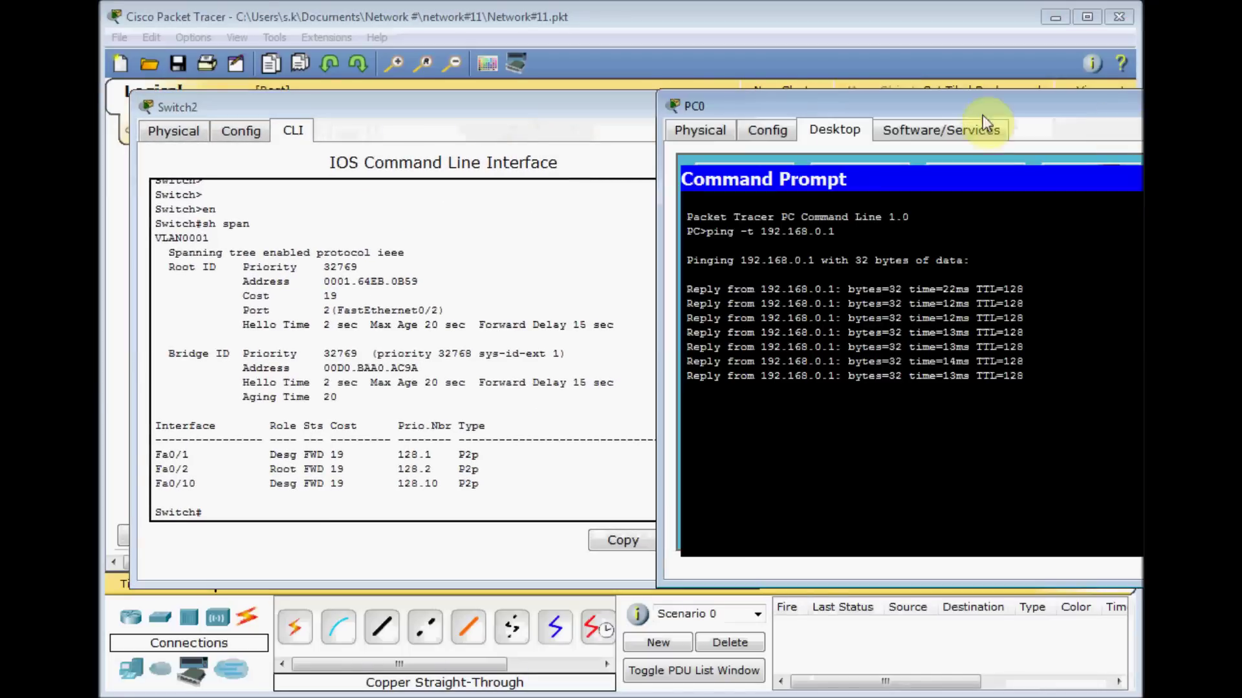
drag(860, 98, 911, 99)
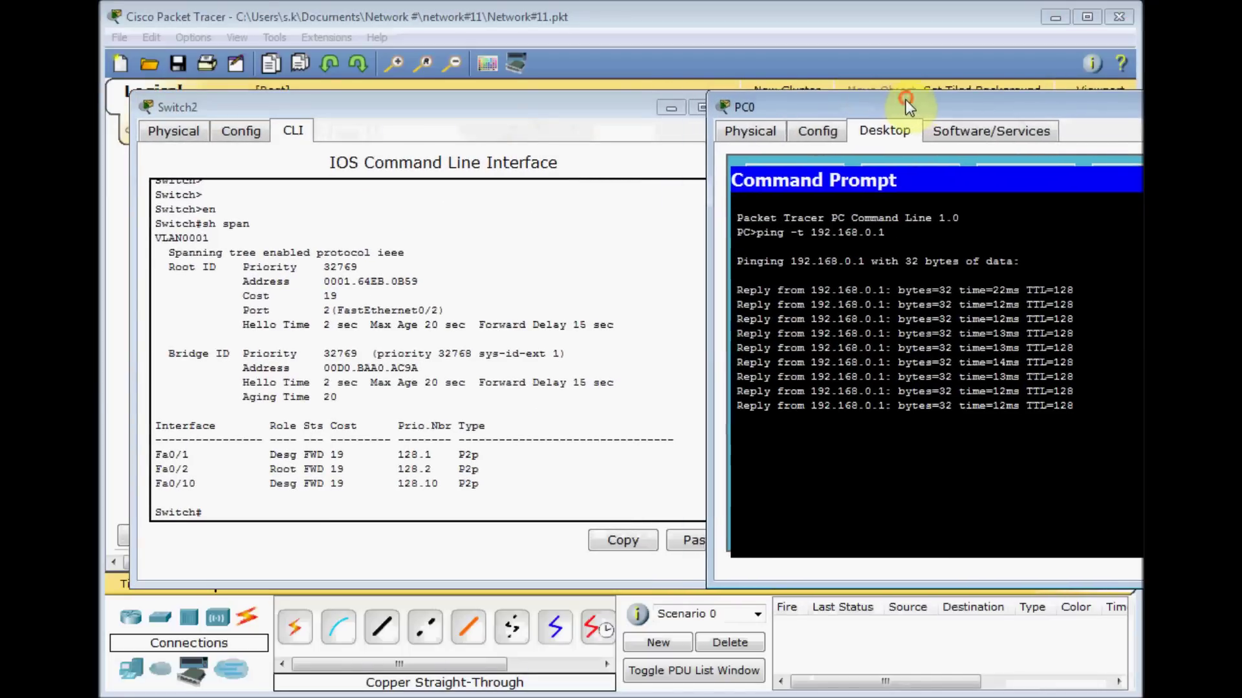
drag(426, 108, 403, 112)
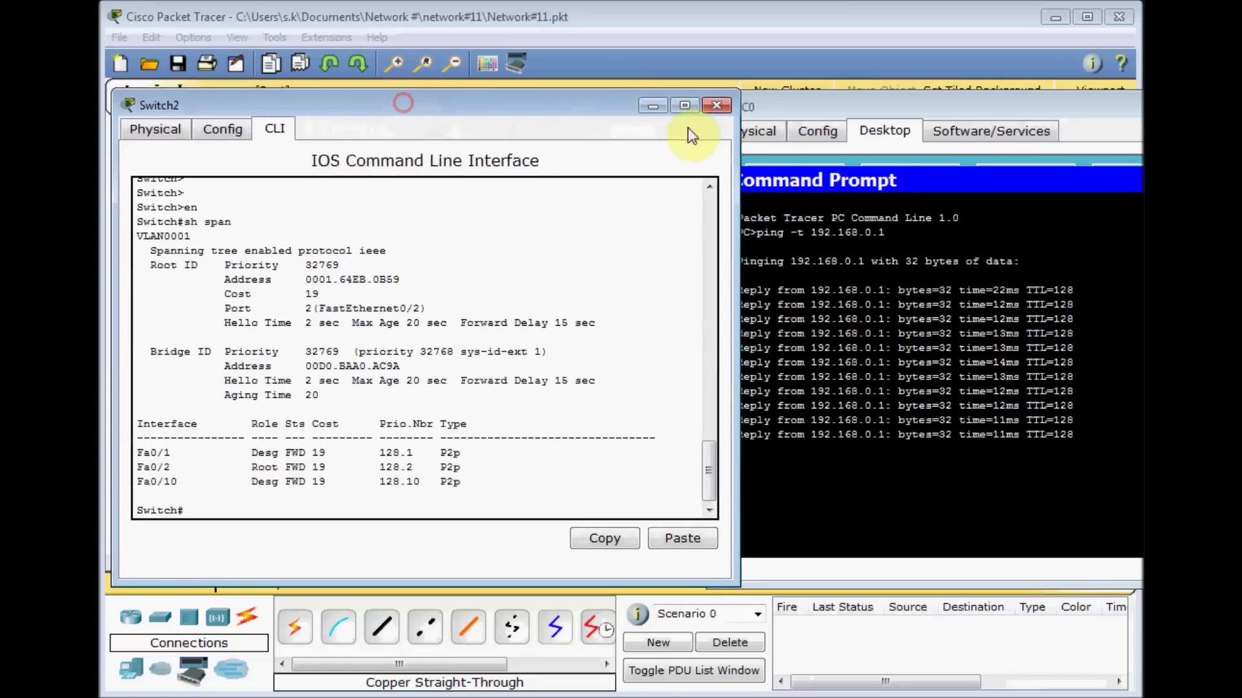
drag(858, 104, 890, 109)
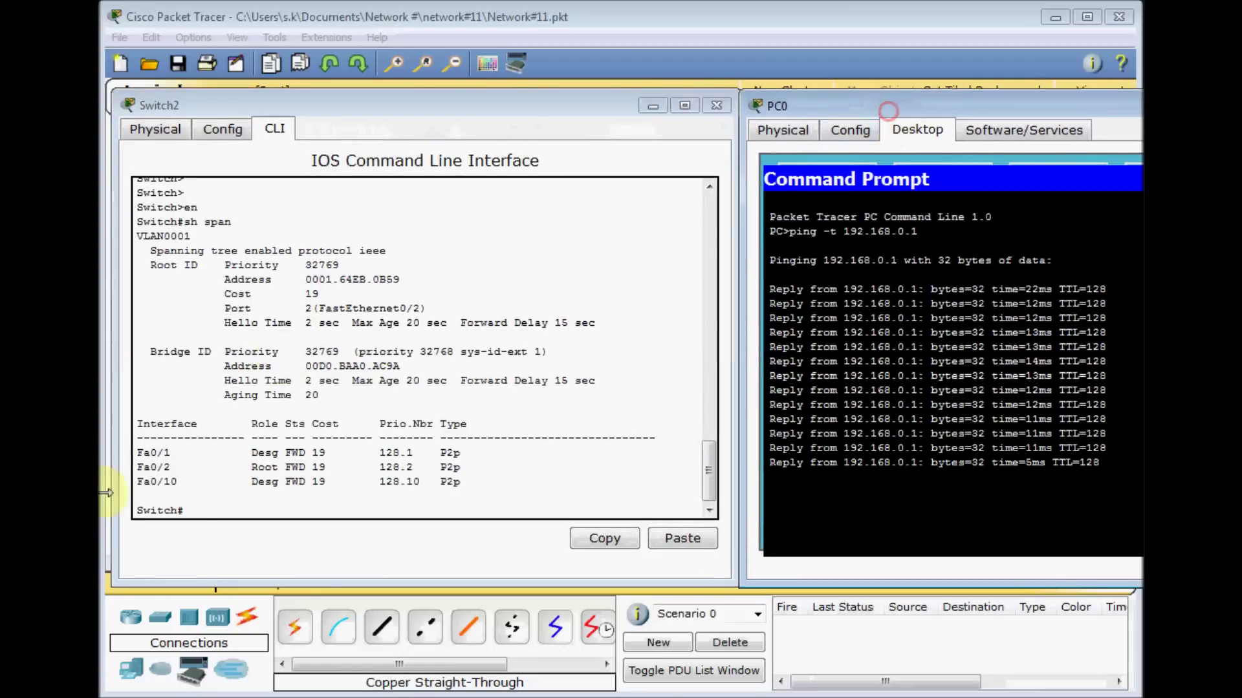
Shut down Switch2's interface Fa0/2 with conf t, int fa 0/2, shut, then hide its console.
click(252, 460)
text(conf t)
key(Return)
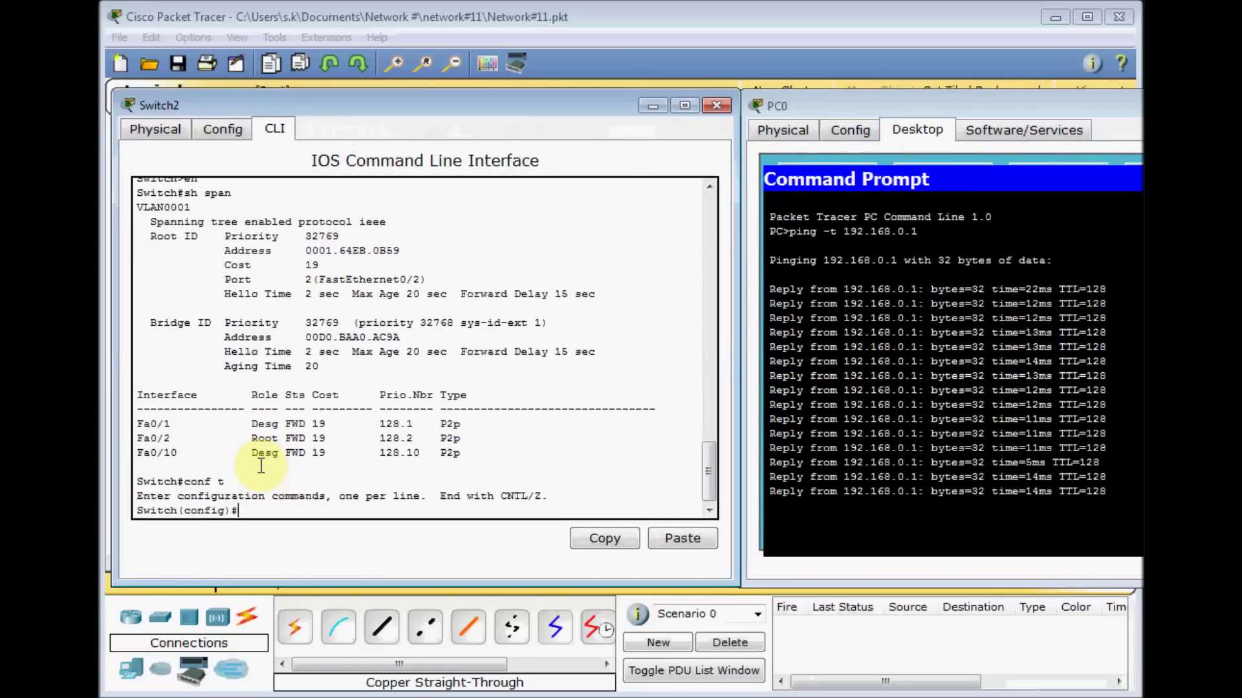
text(int fa 0)
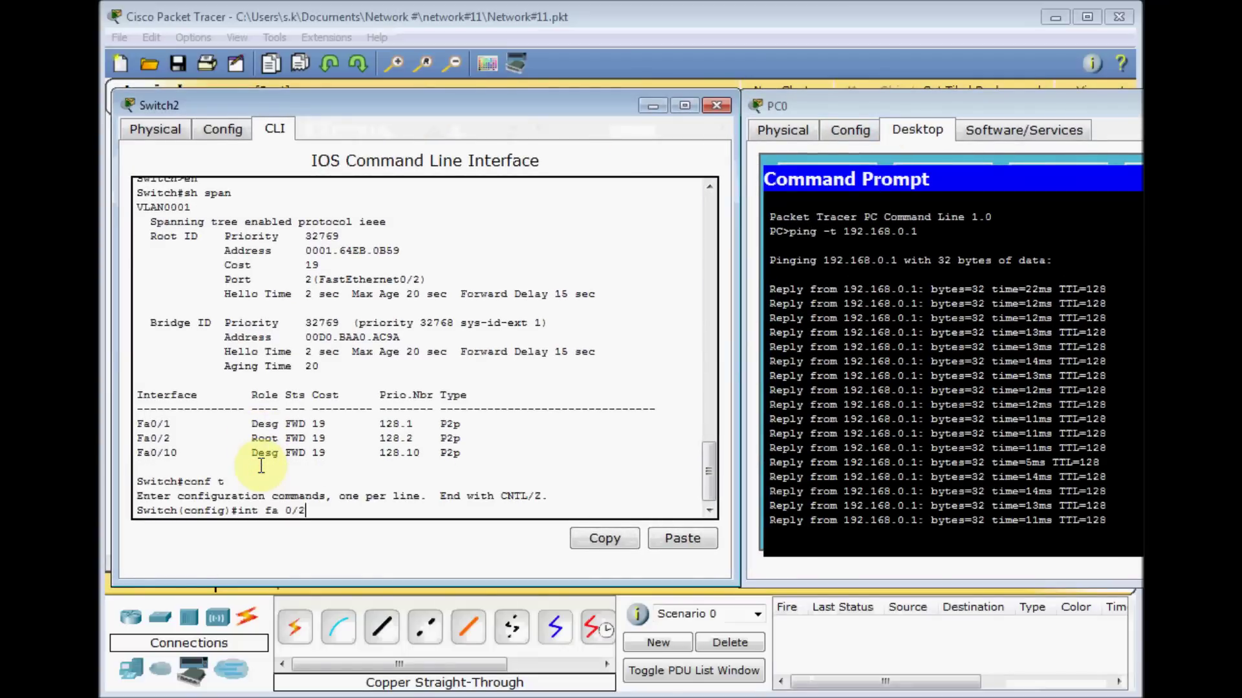
text(/2)
key(Return)
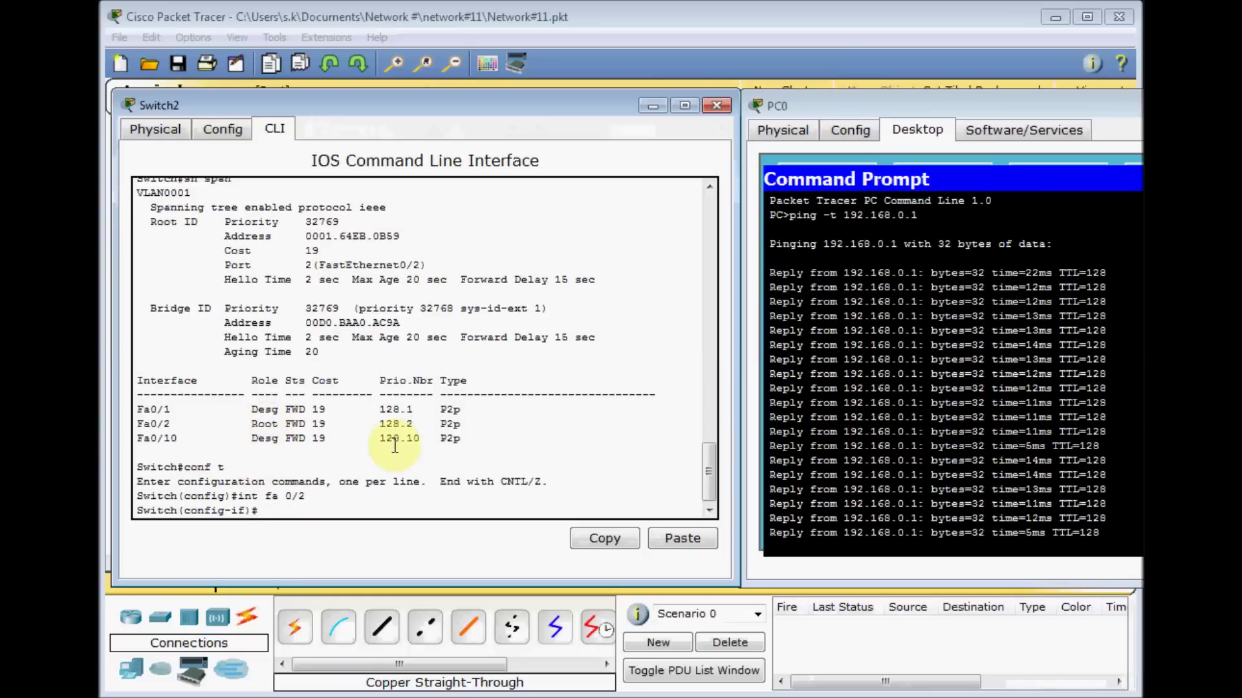
text(shut)
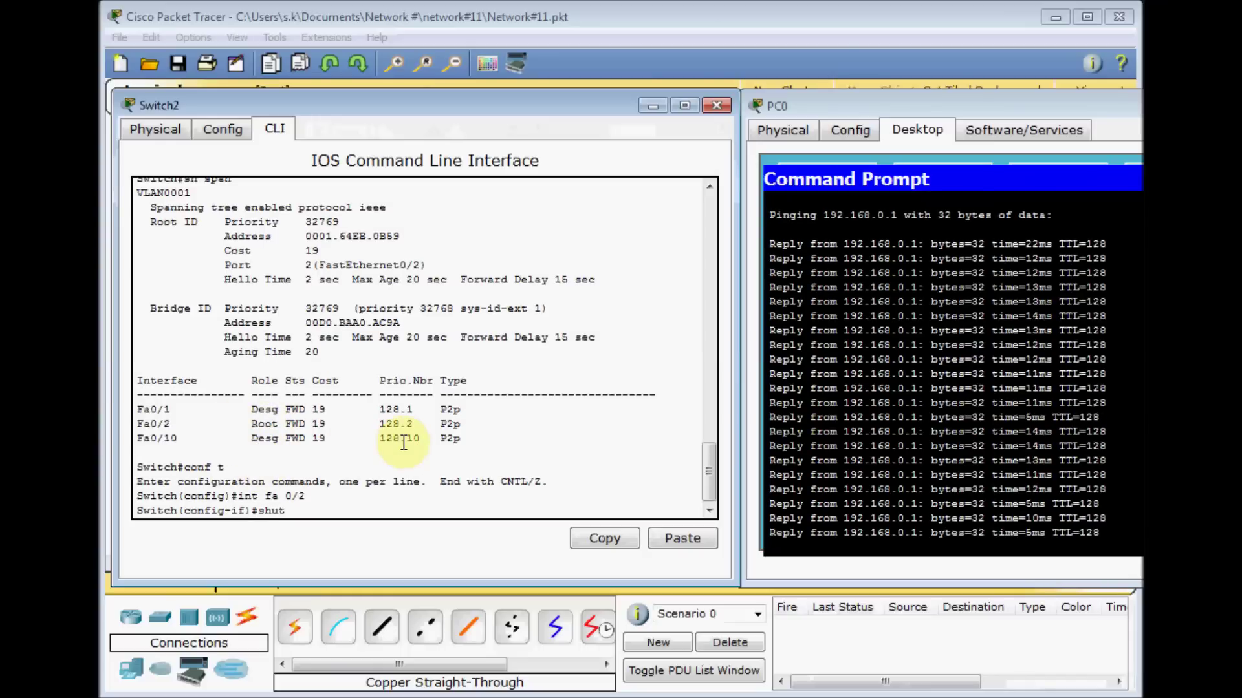
key(Return)
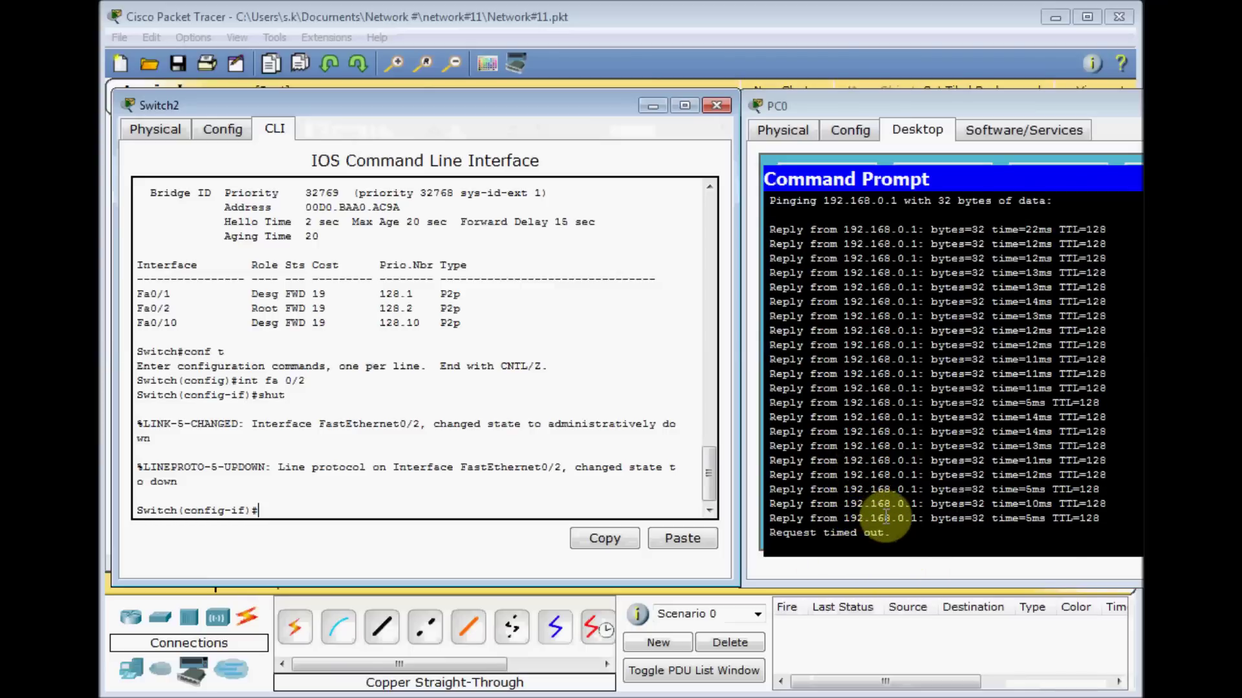
click(648, 105)
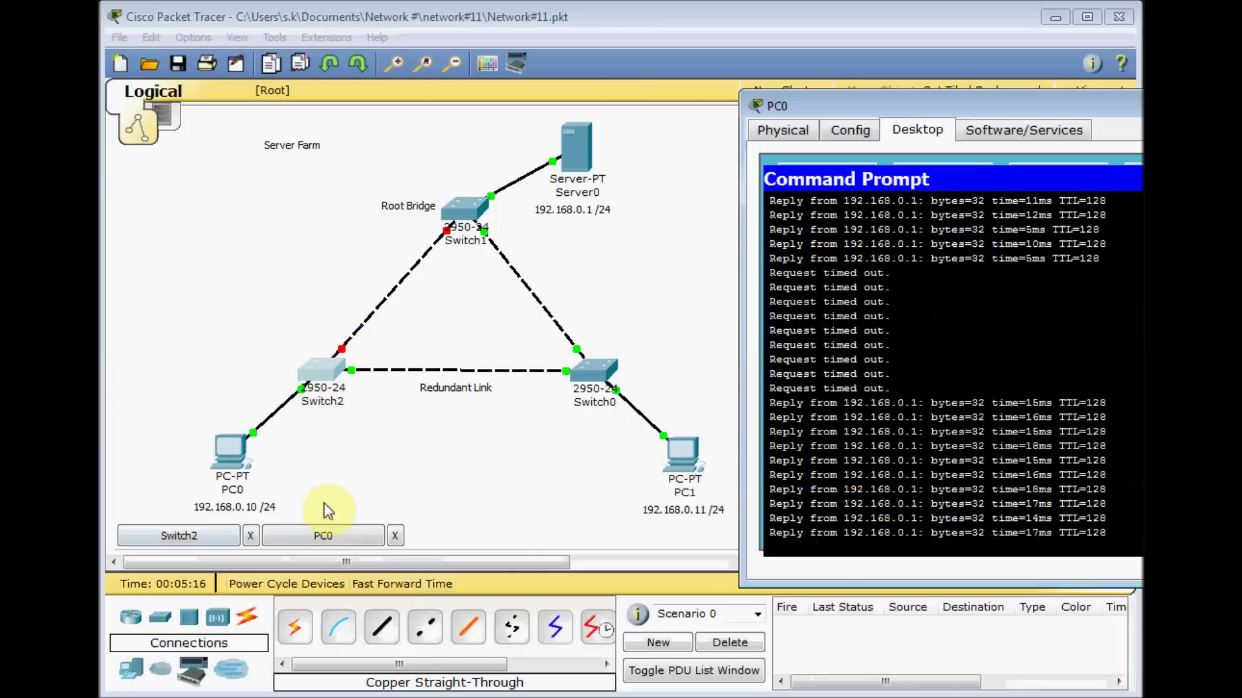
Enter no shut on Switch2's Fa0/2, then stop PC0's ping: 58 sent, 44 received, 14 lost.
click(179, 536)
click(986, 187)
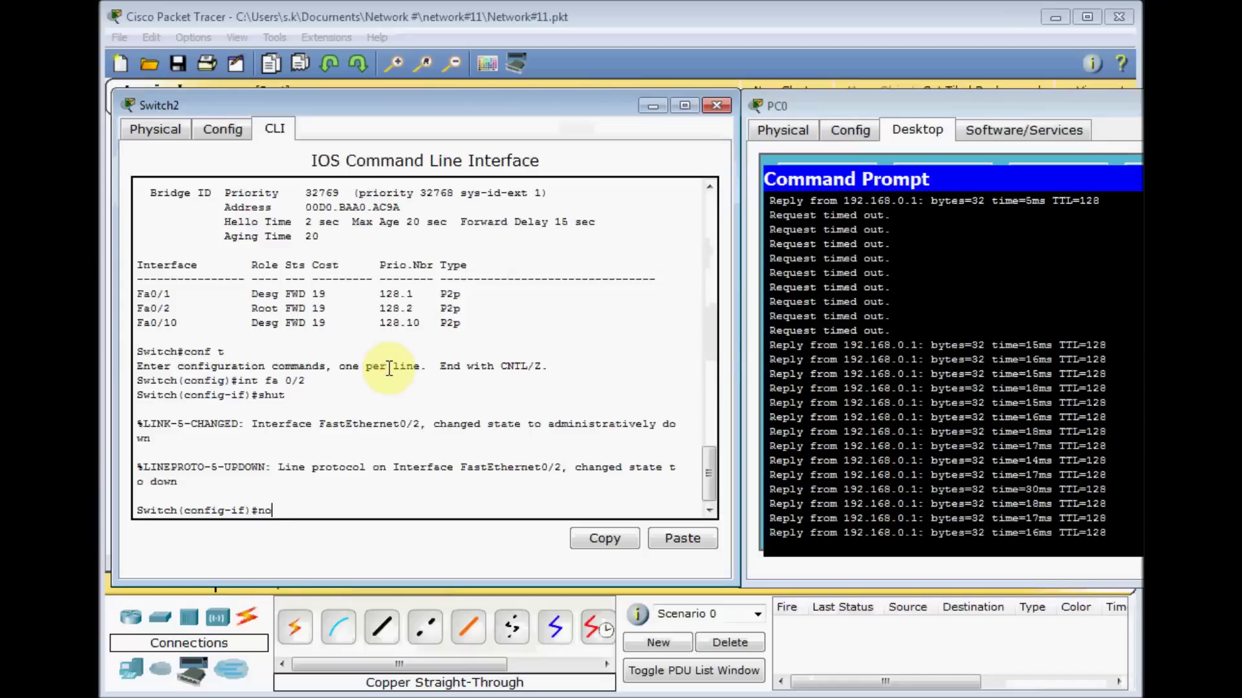
text(no shut)
key(Return)
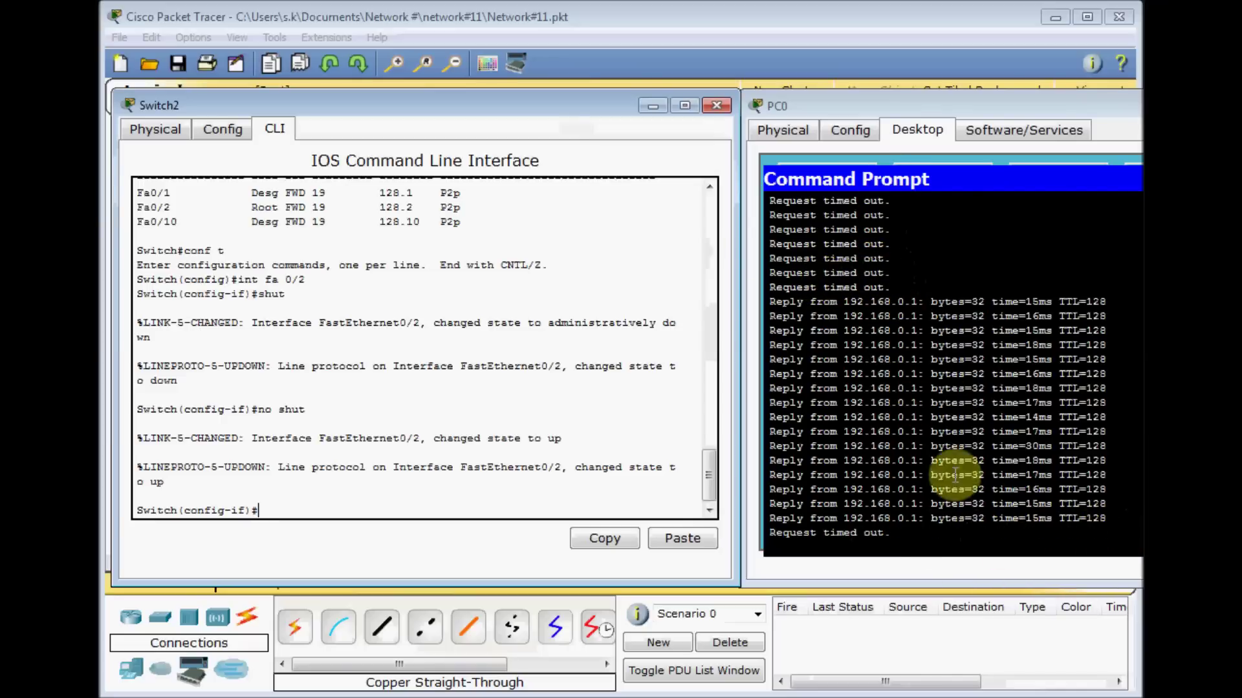
click(653, 106)
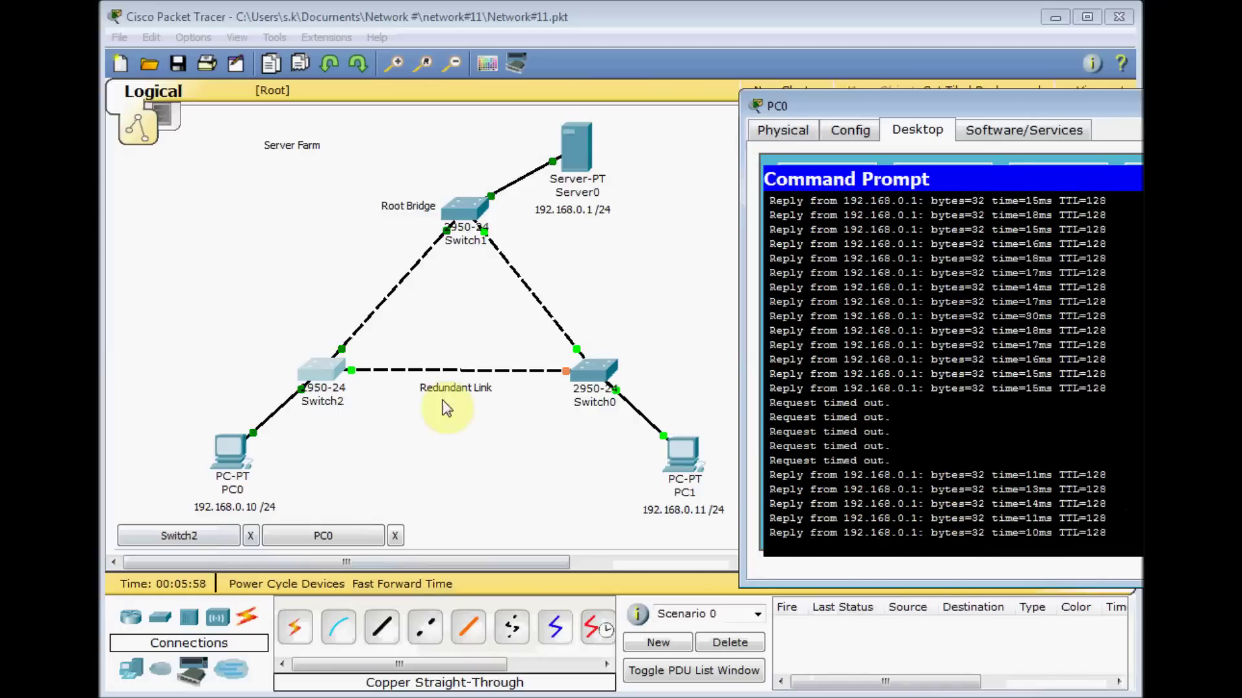
key(ctrl+c)
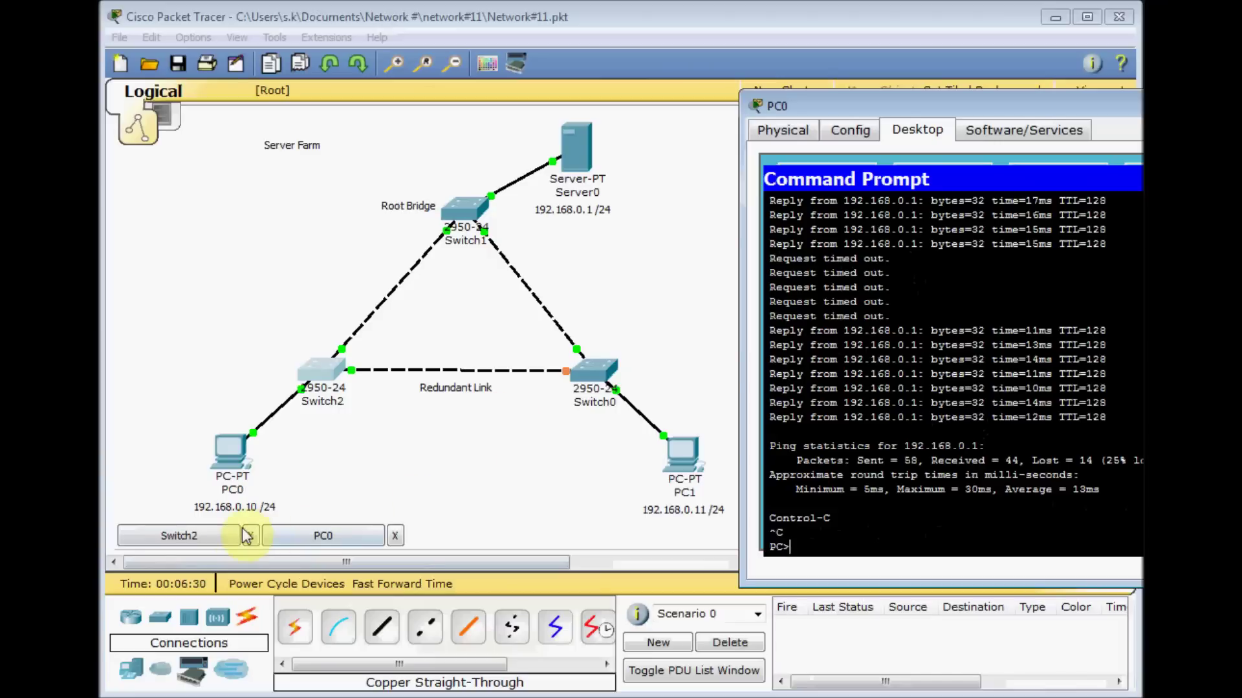
click(467, 204)
On Switch1, enter conf t and apply spanning-tree mode rapid-pvst.
key(Return)
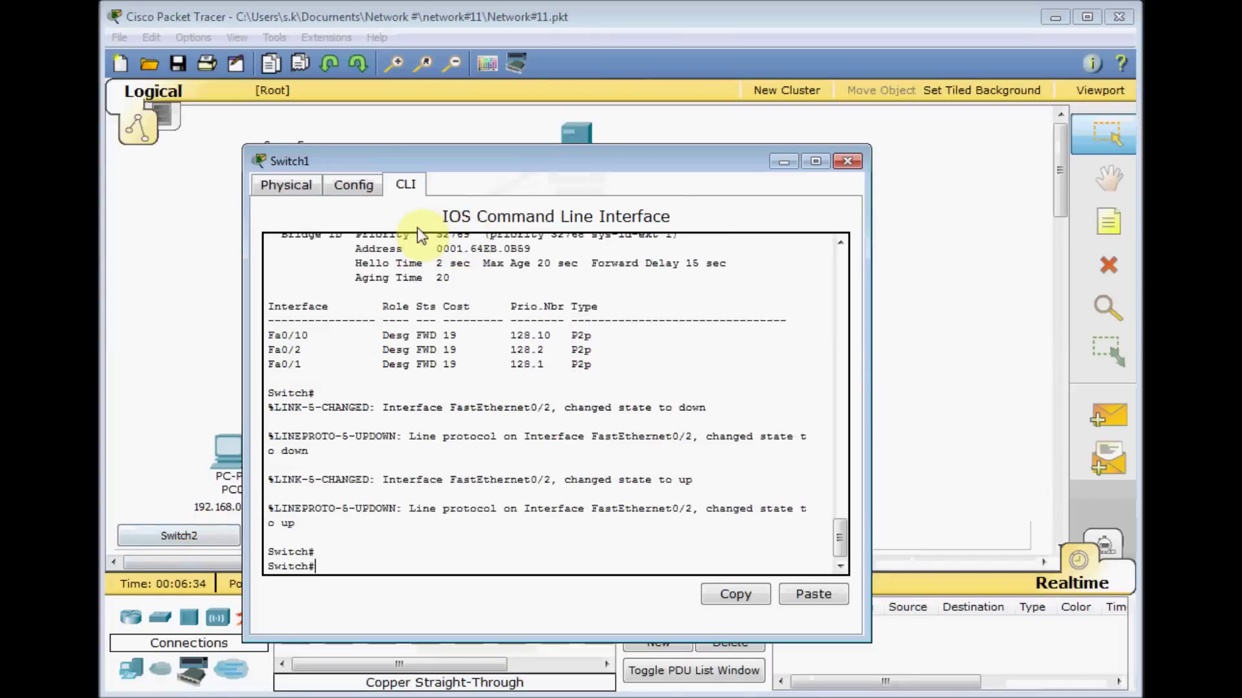
key(Return)
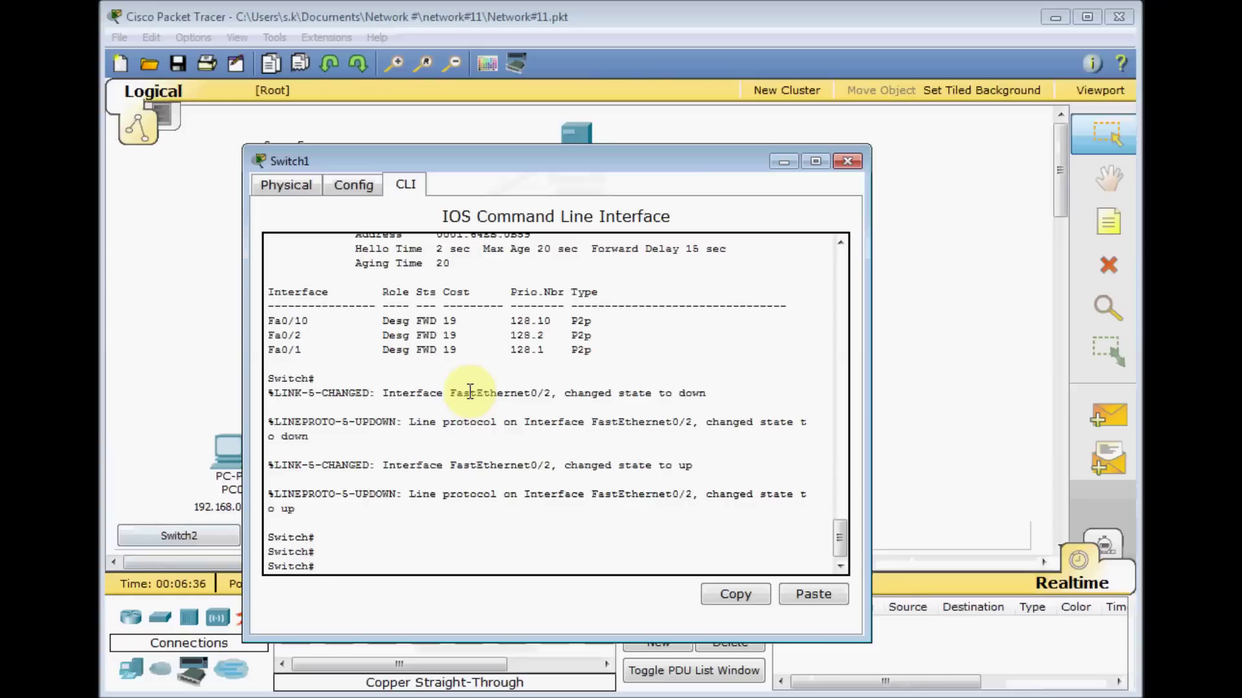
text(conf t)
key(Return)
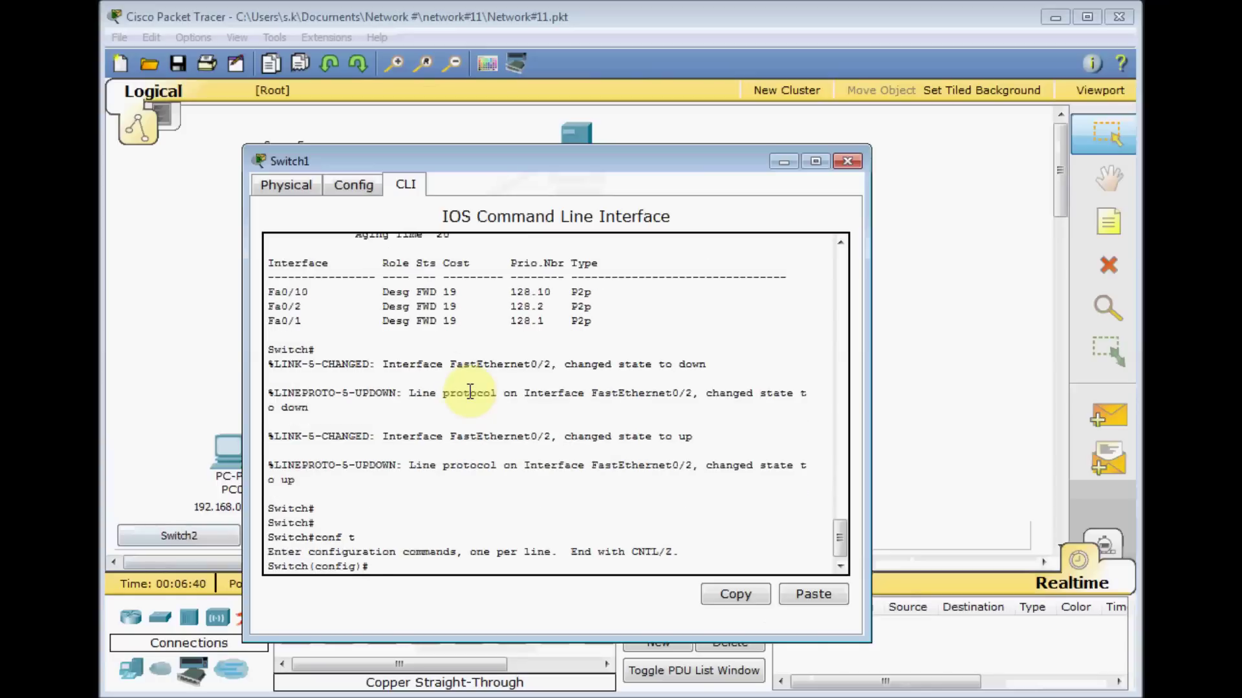
text(span)
key(Tab)
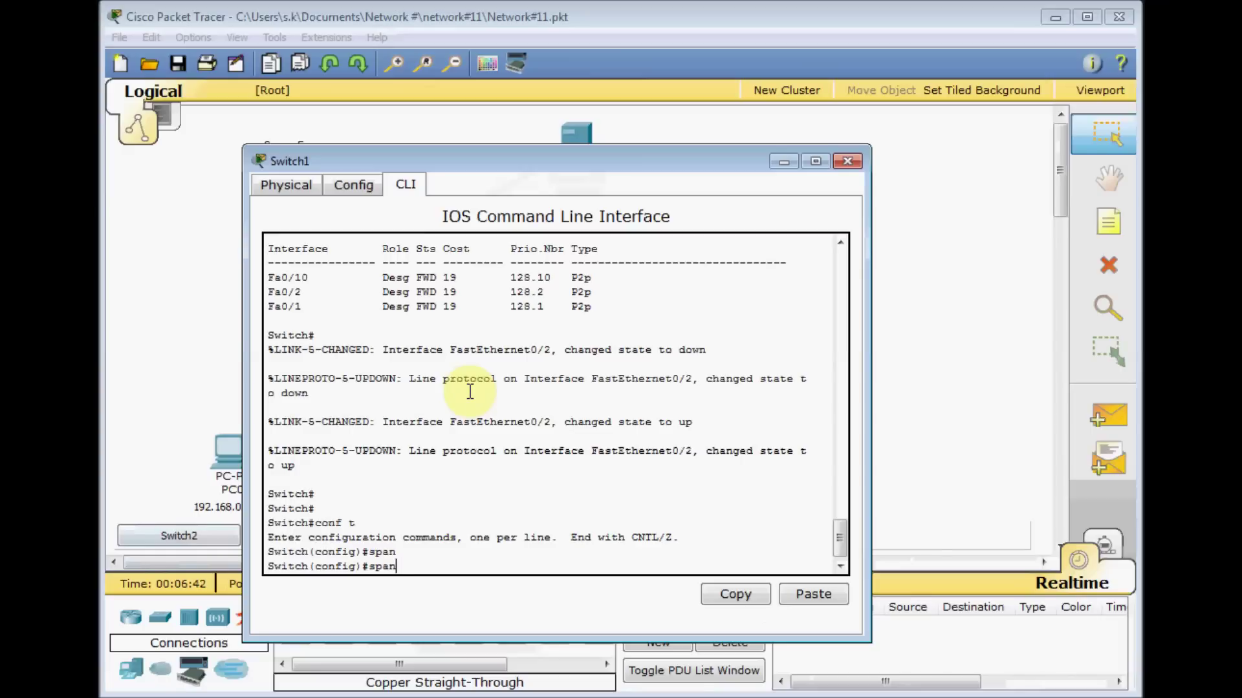
text(n)
key(Tab)
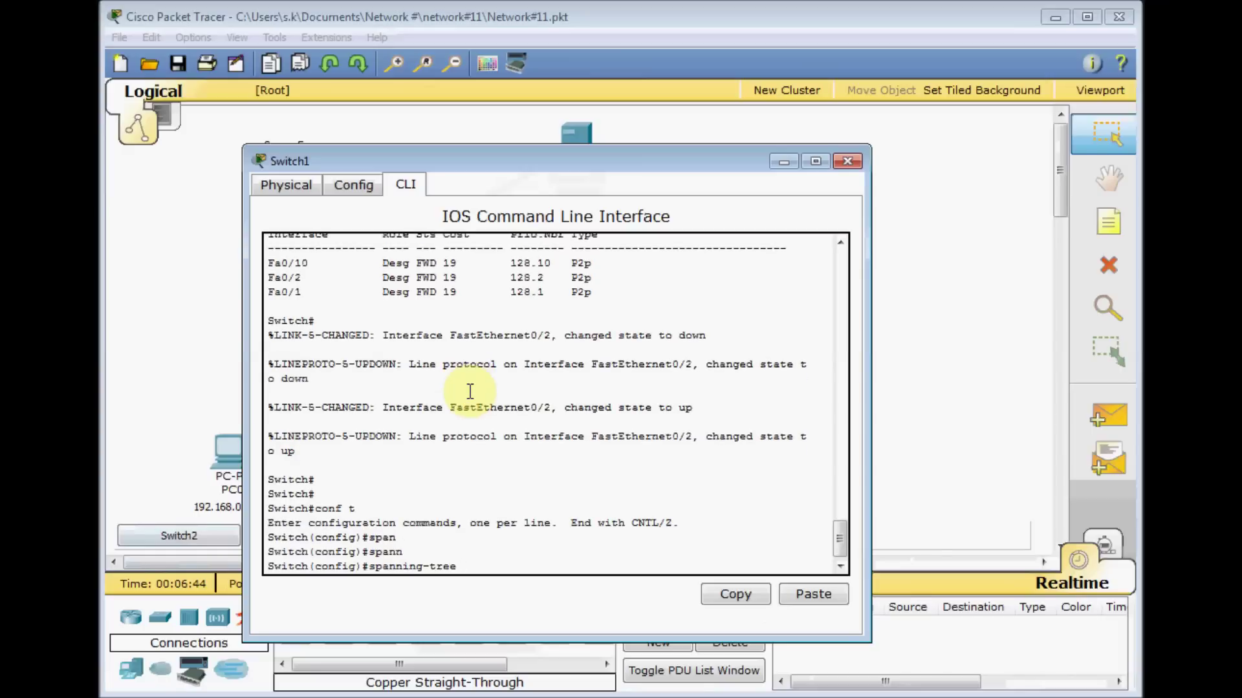
text(mo)
key(Tab)
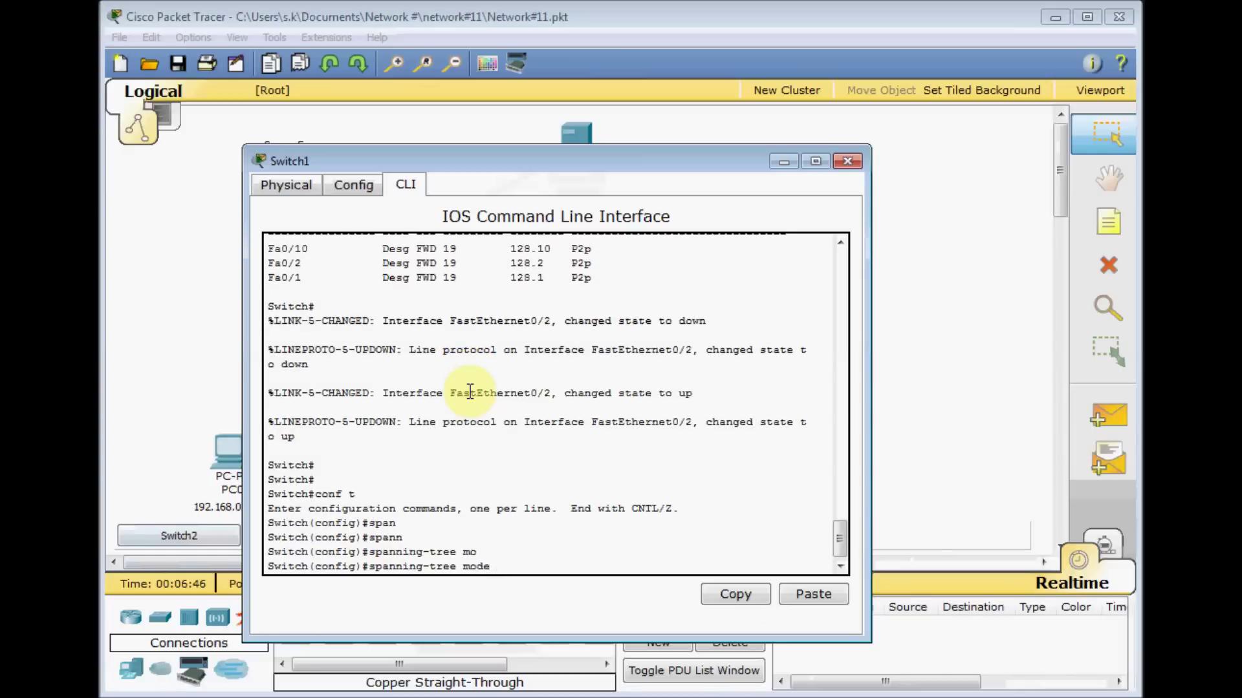
text(?)
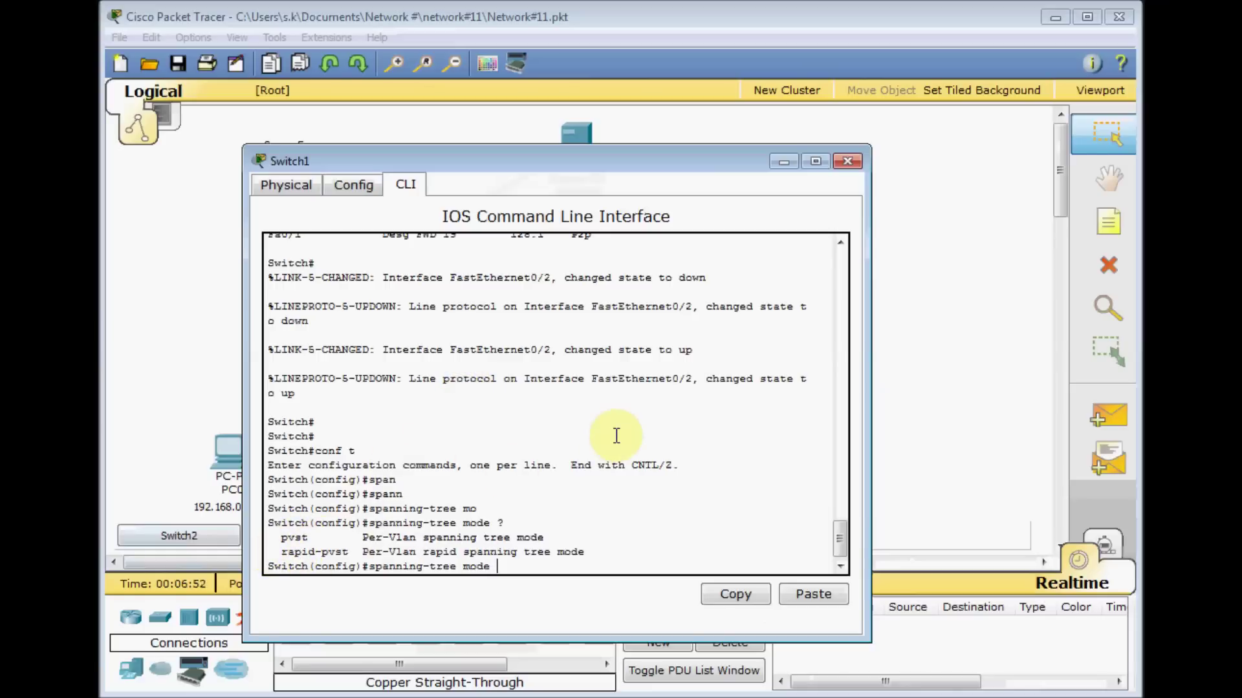
text(r)
key(Tab)
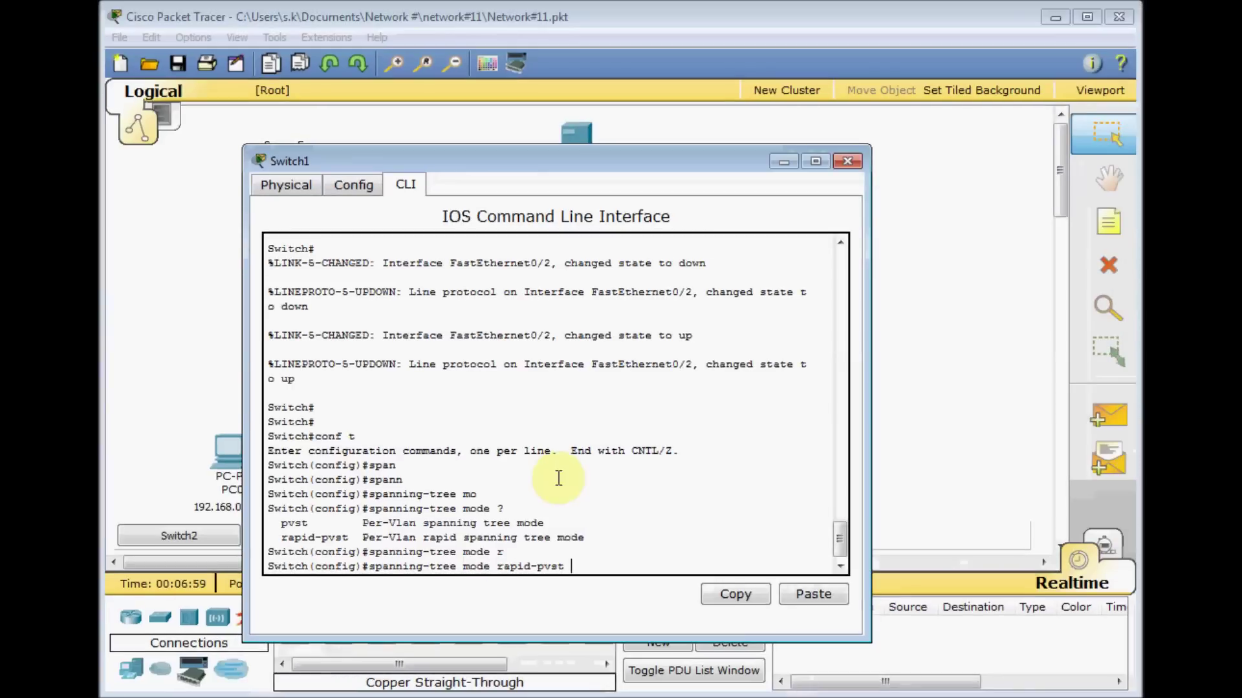
key(Return)
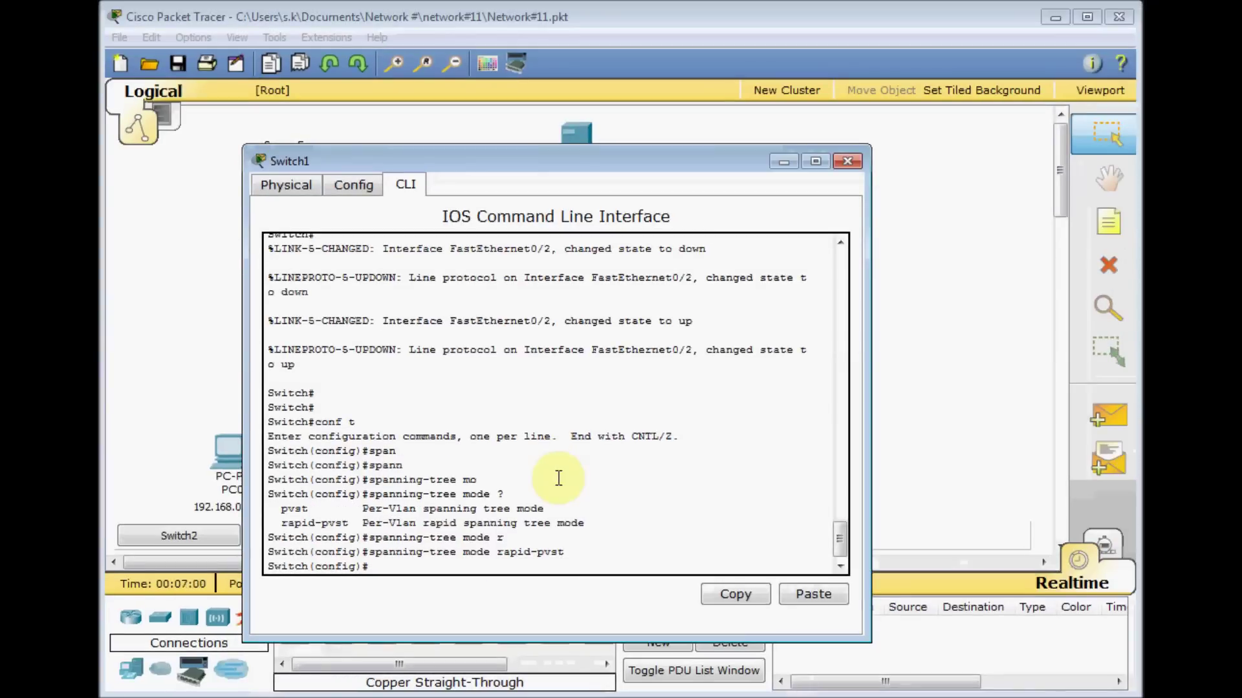
Leave configuration with Ctrl+Z and run sh span, confirming protocol rstp with Switch1 as root.
key(ctrl+z)
key(Return)
text(sh )
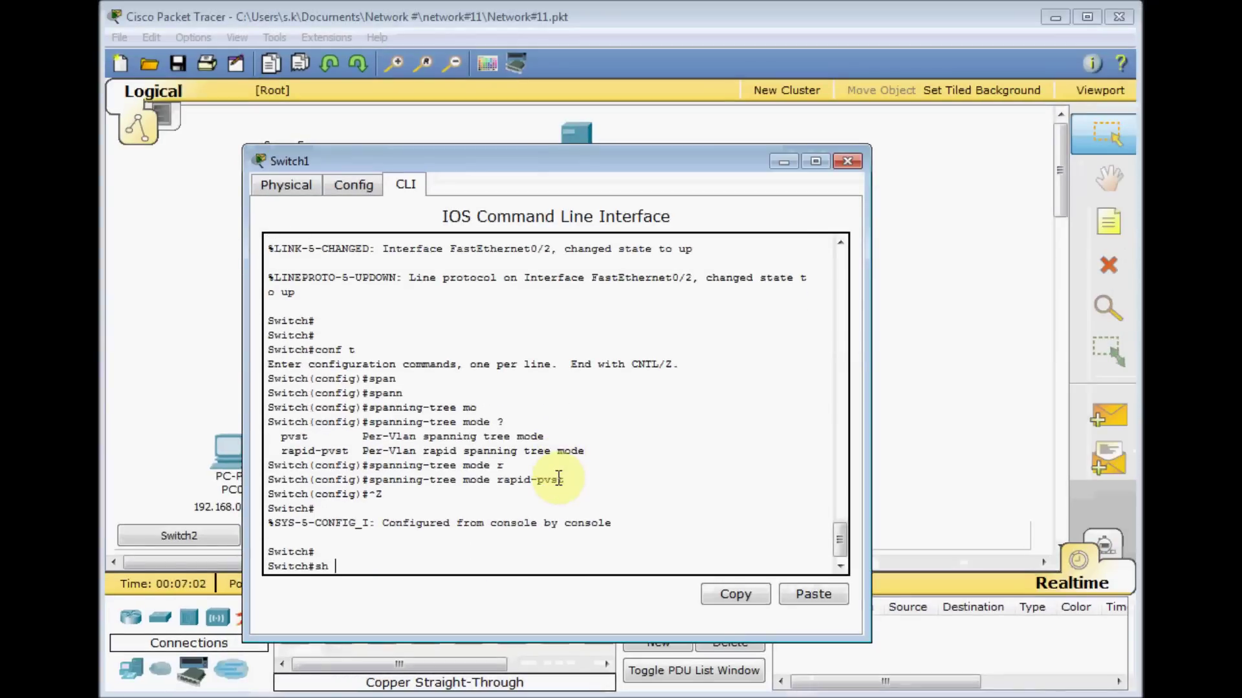
text(span)
key(Return)
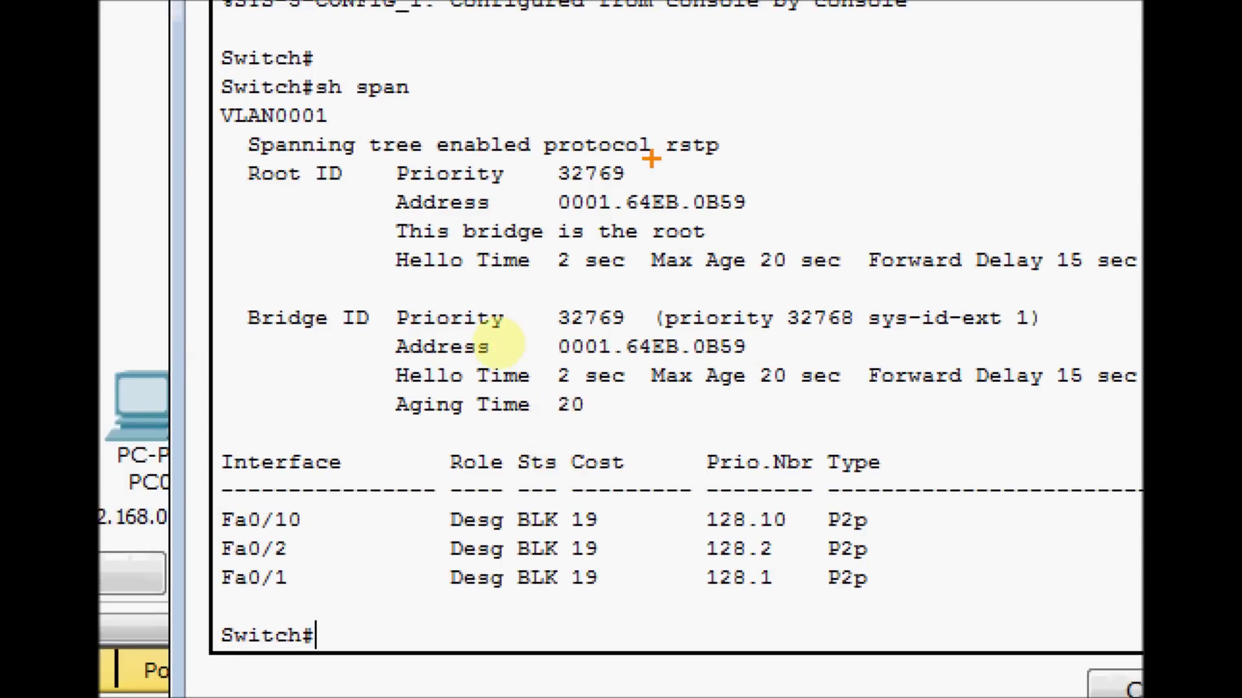
drag(666, 154, 721, 151)
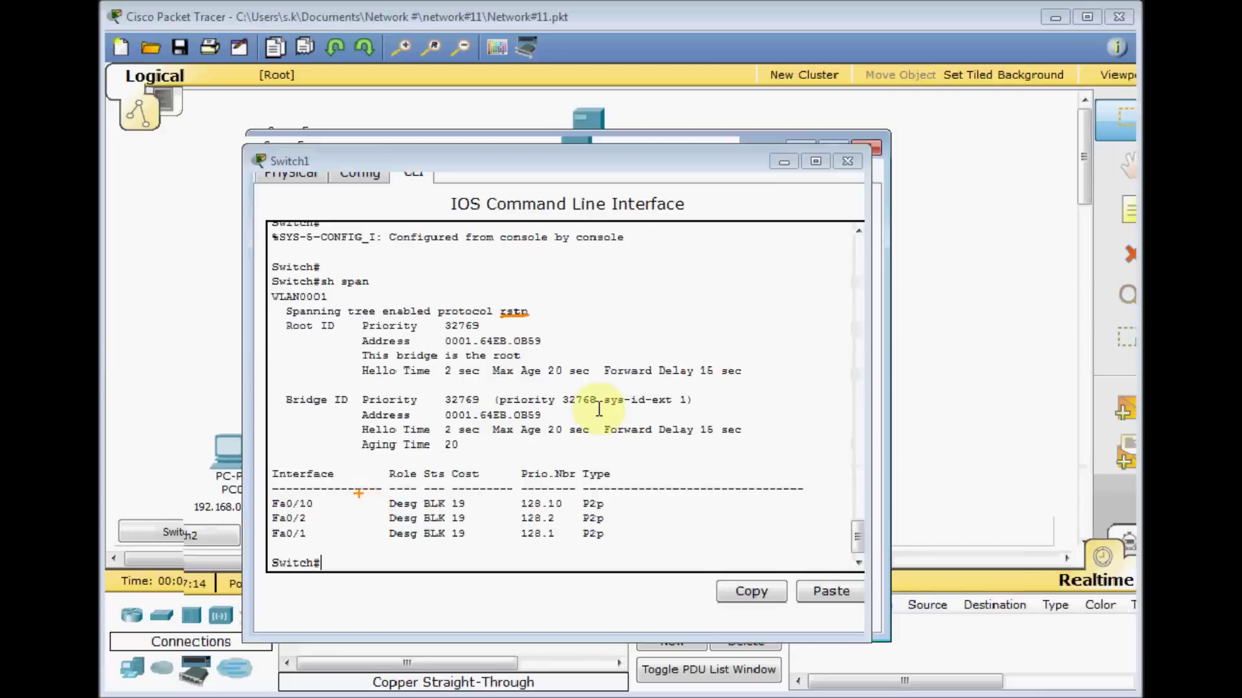
On Switch2, exit interface configuration, apply spanning-tree mode rapid-pvst, and close its console.
click(857, 160)
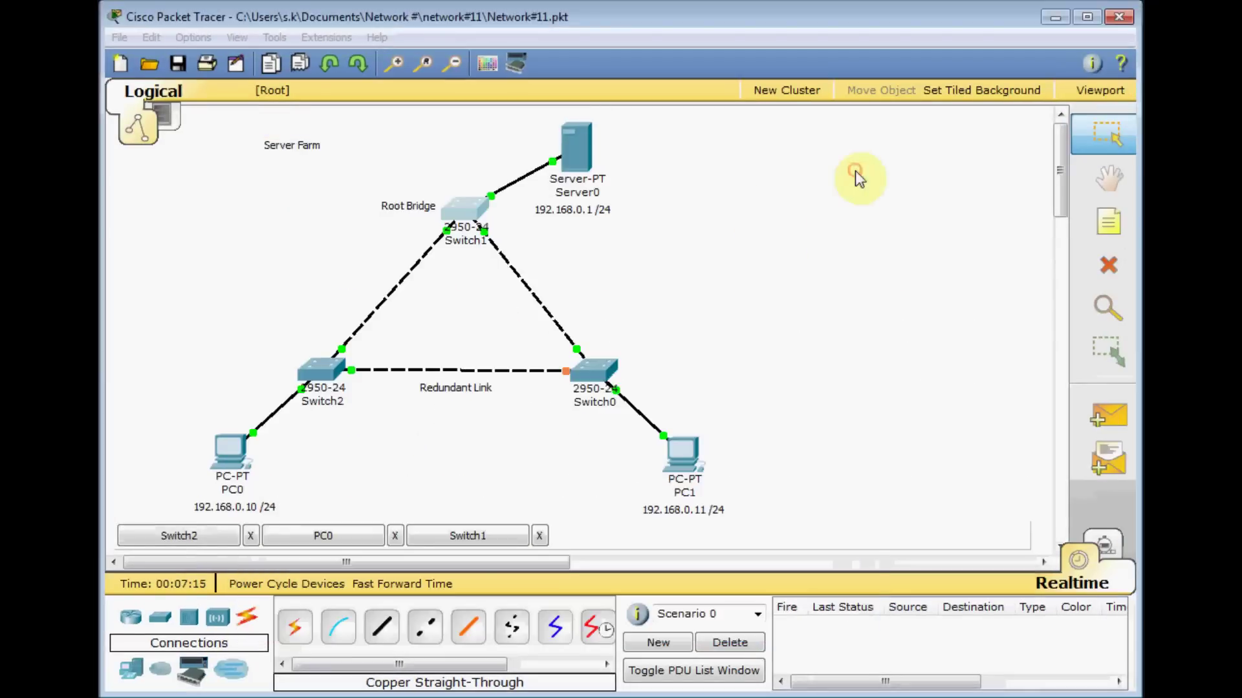
click(316, 363)
drag(315, 364, 324, 370)
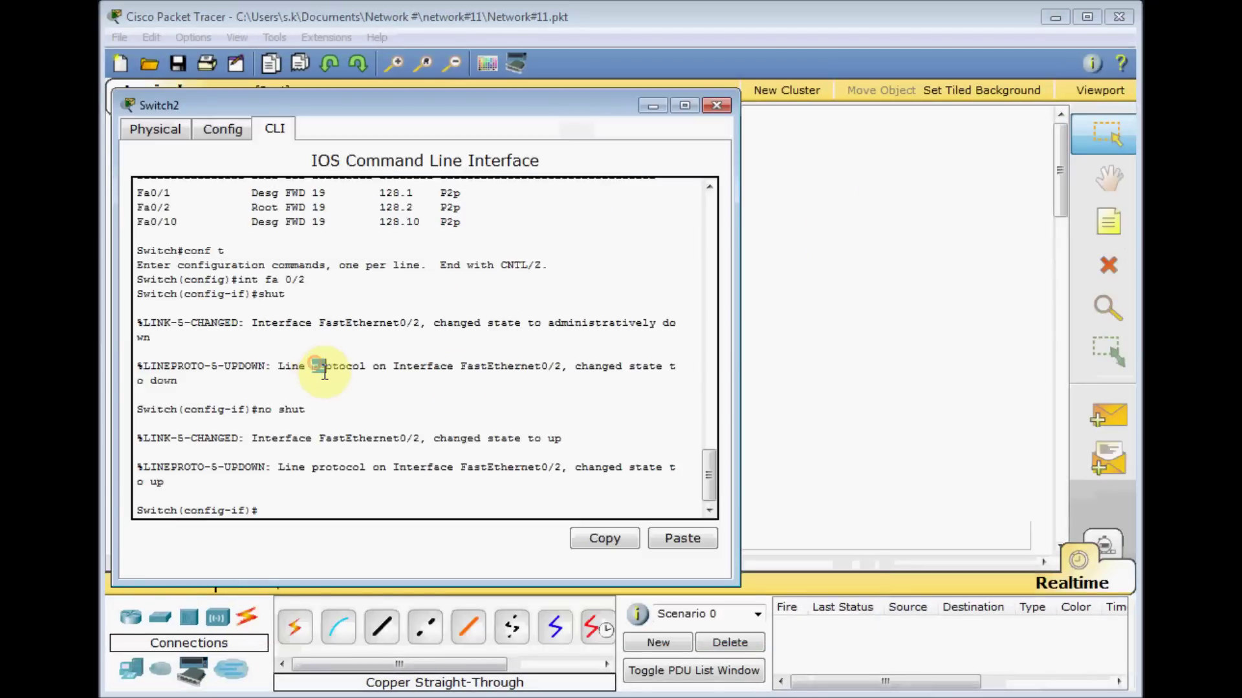
text(exit)
key(Return)
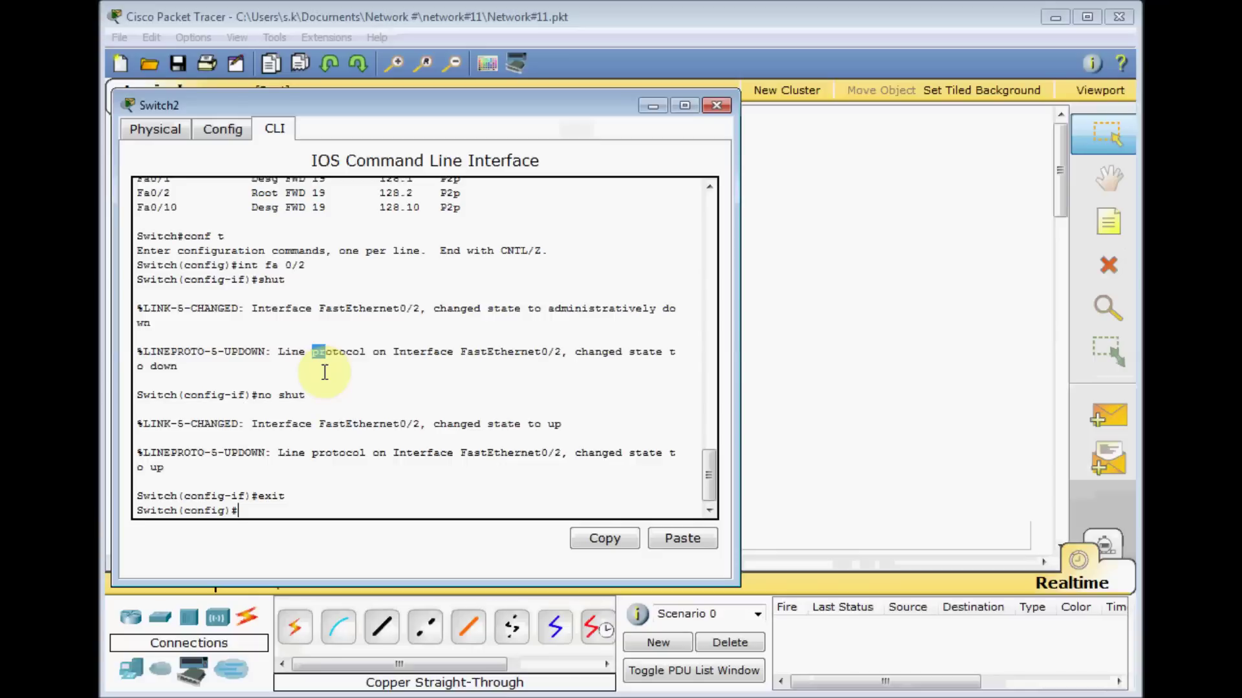
text(span)
key(Tab)
text(mo)
key(Tab)
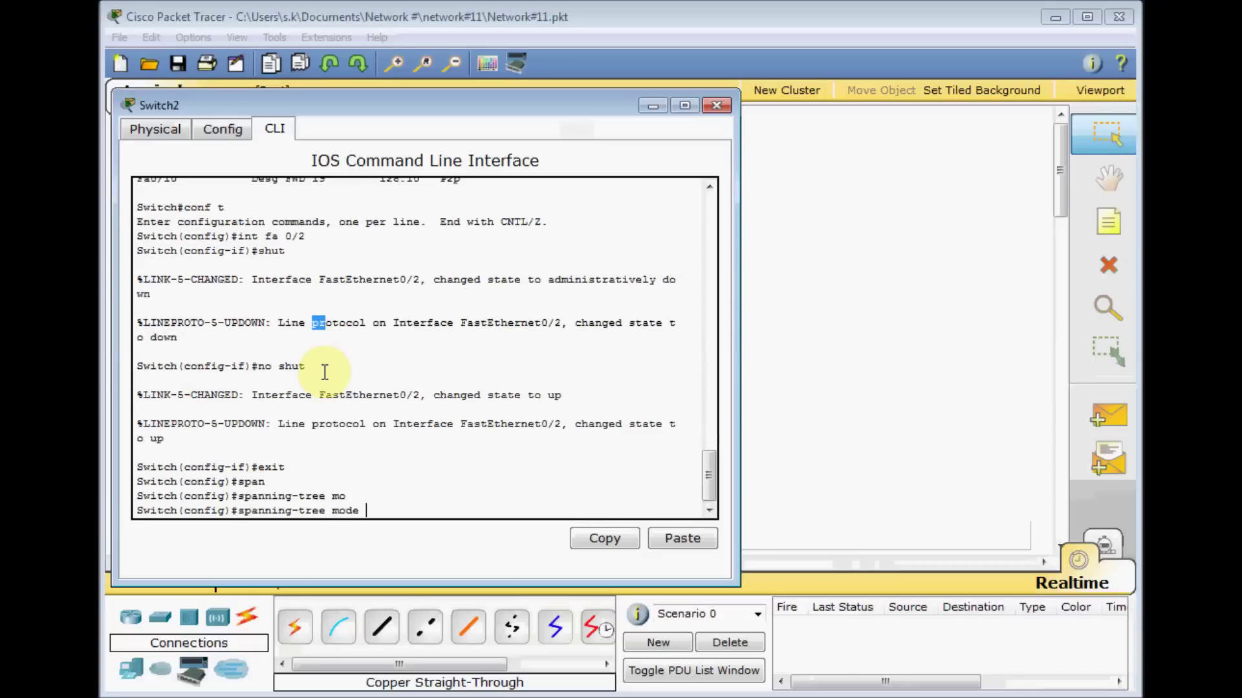
text(r)
key(Tab)
key(Return)
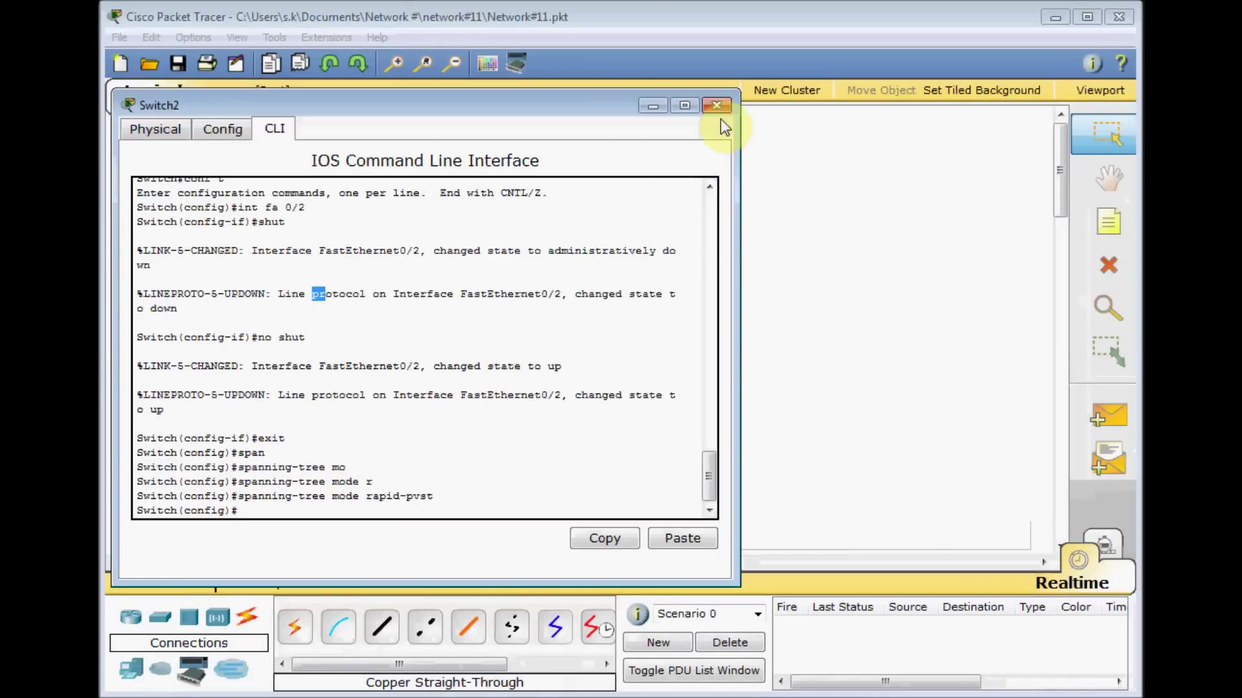
click(715, 103)
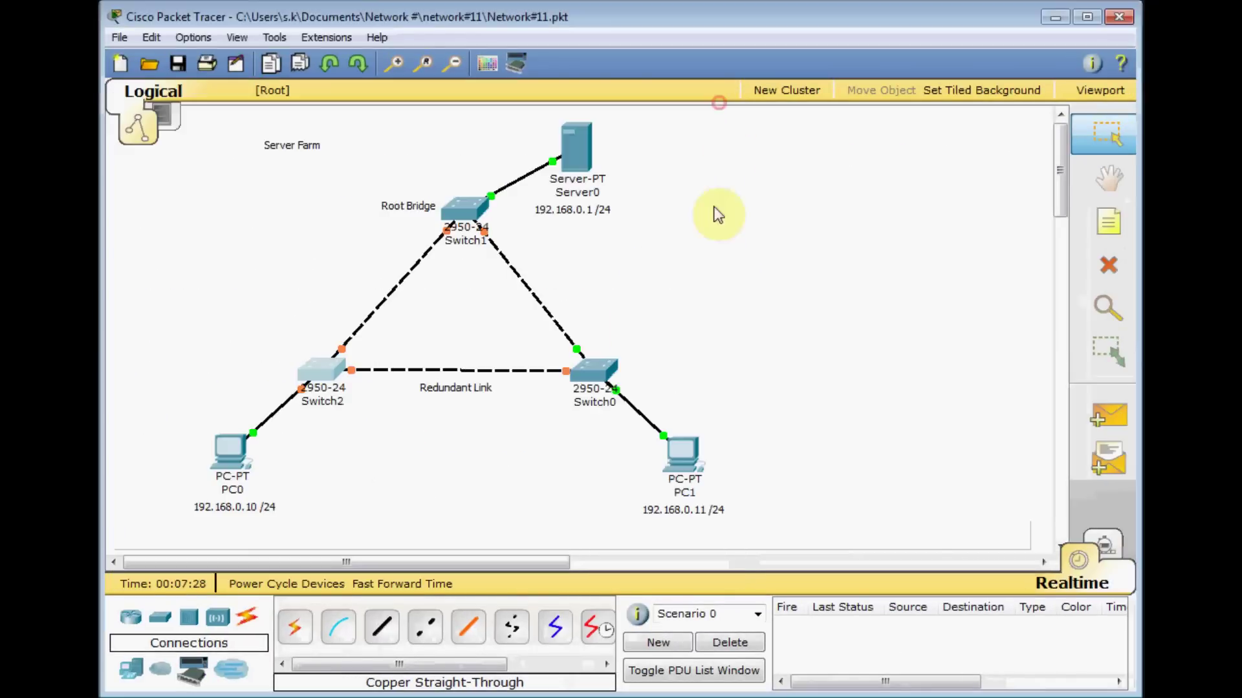
On Switch0, enter conf t and apply spanning-tree mode rapid-pvst.
click(593, 373)
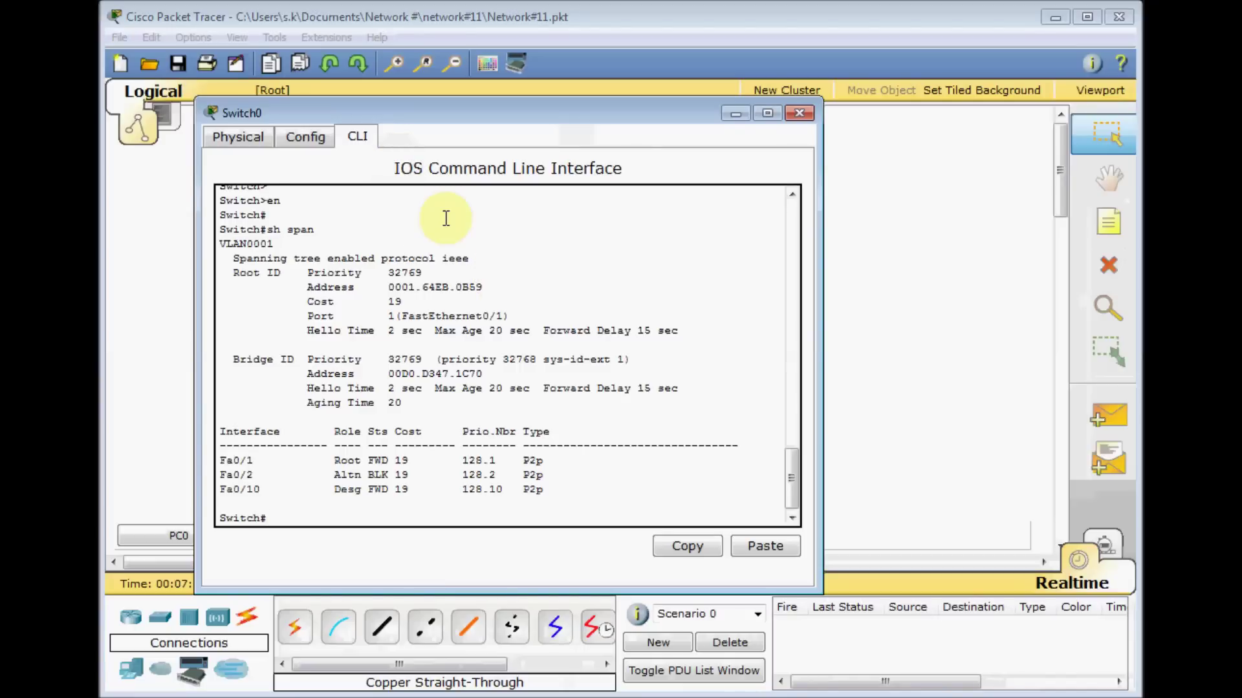
key(Return)
key(Return)
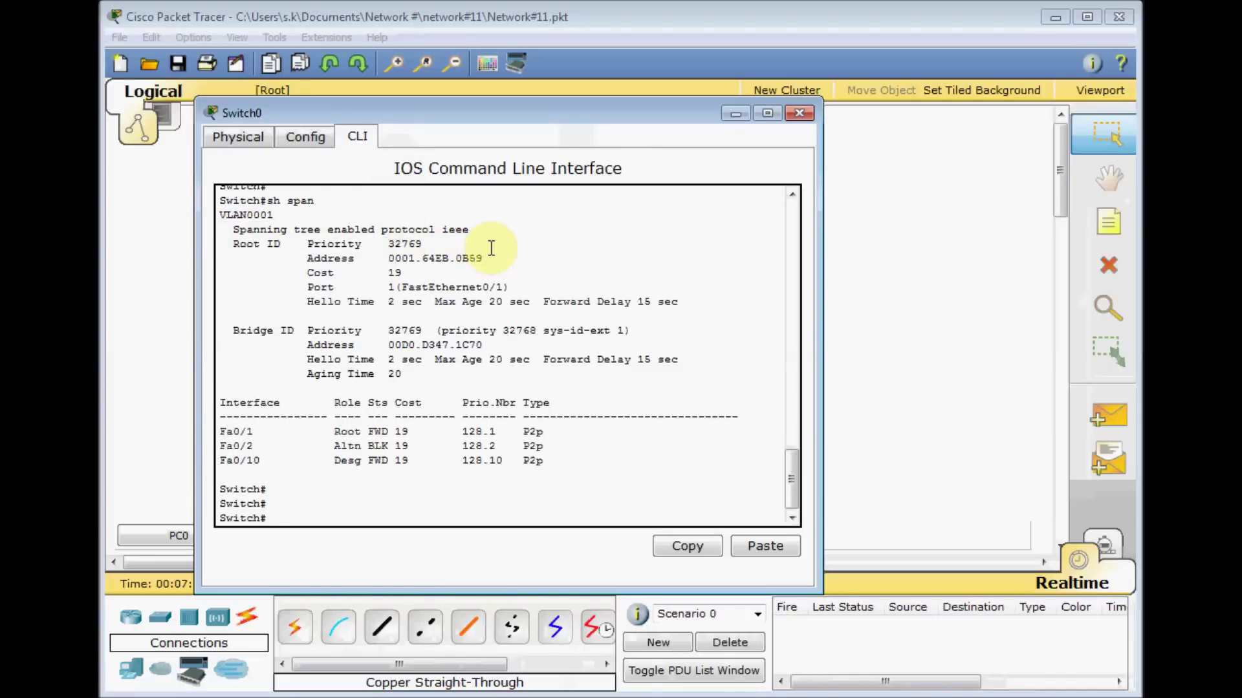
text(conf t)
key(Return)
text(span)
key(Tab)
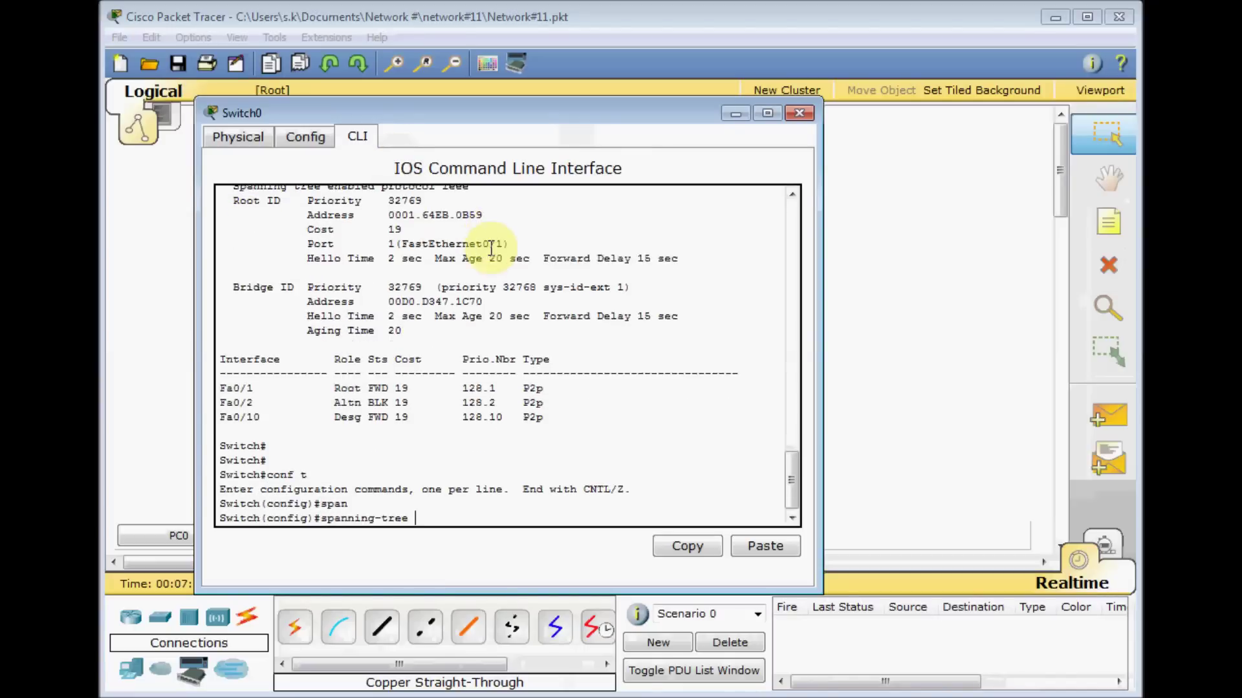
text(?)
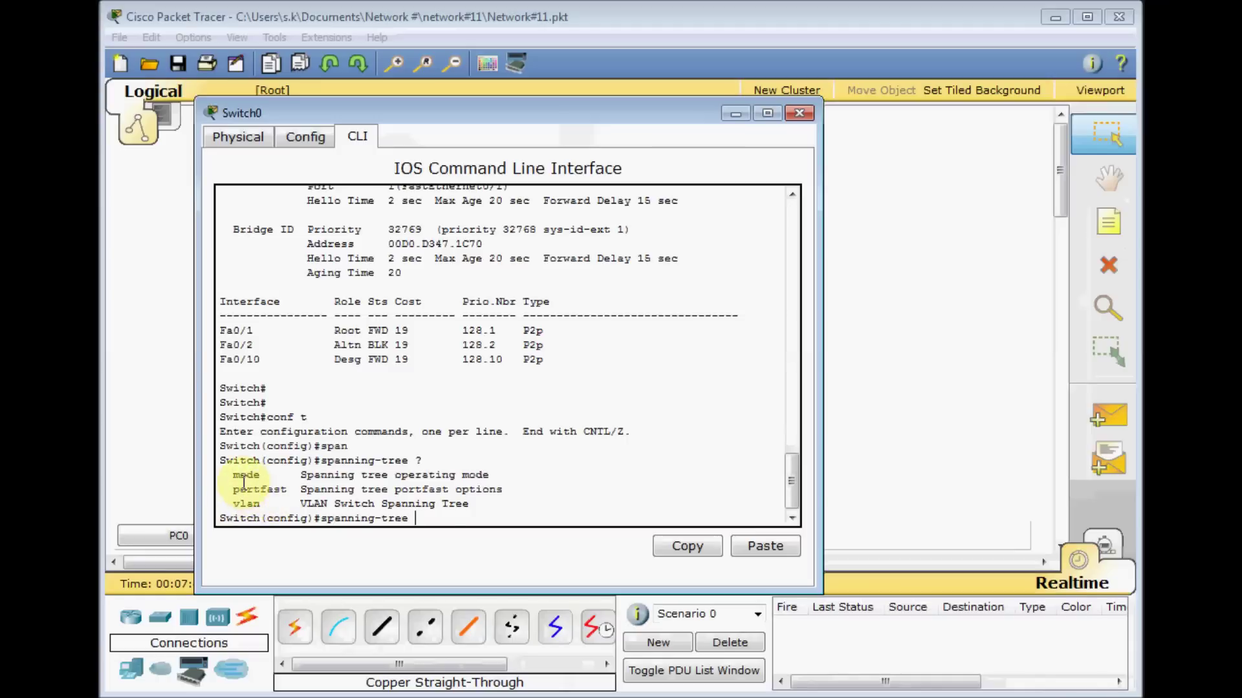
click(455, 444)
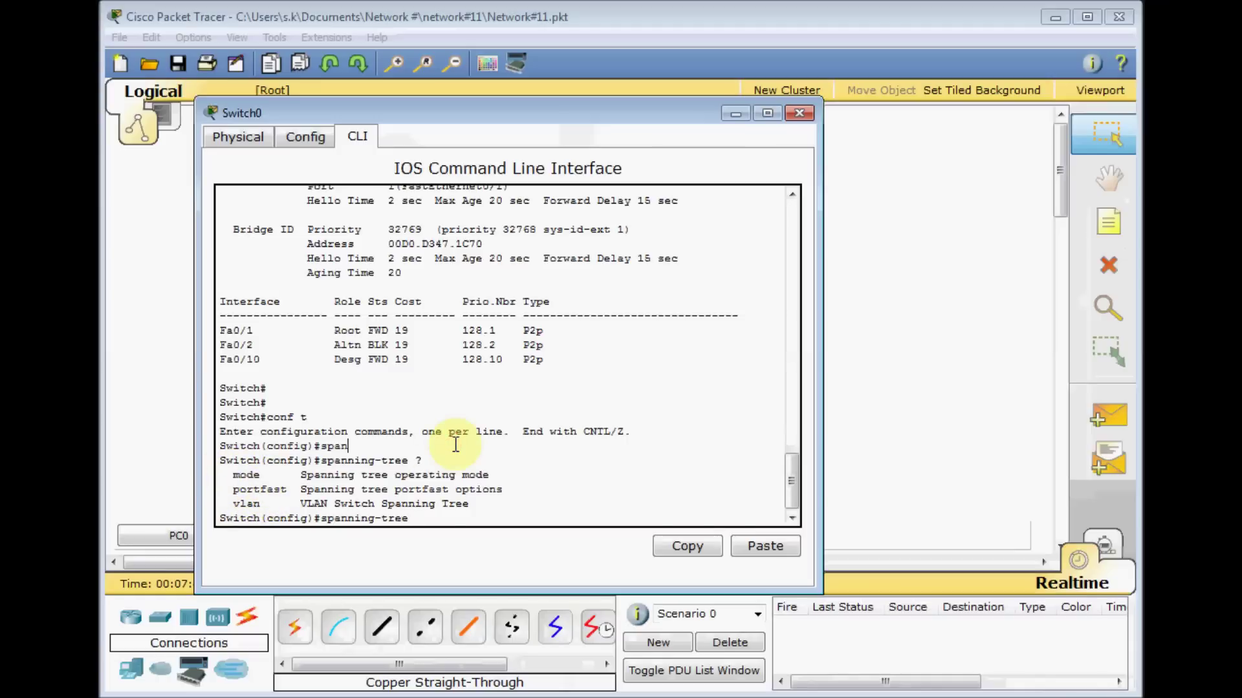
text(mod)
key(Tab)
text(?)
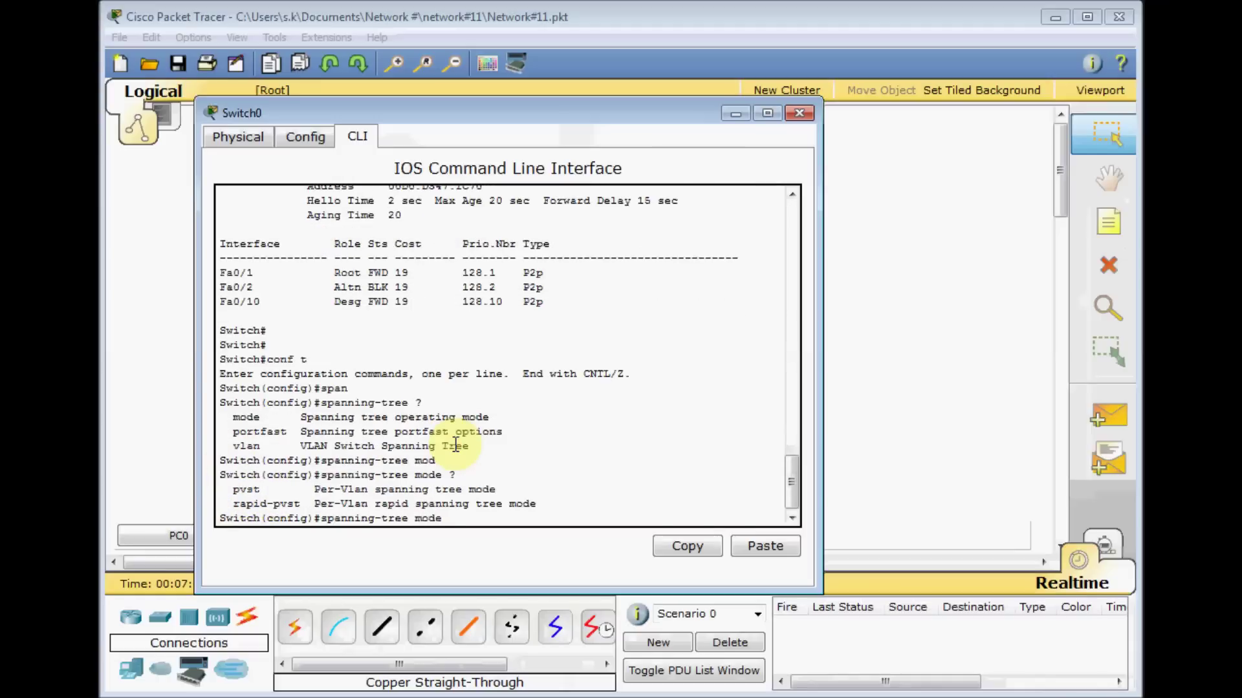
text(r)
key(Tab)
key(Return)
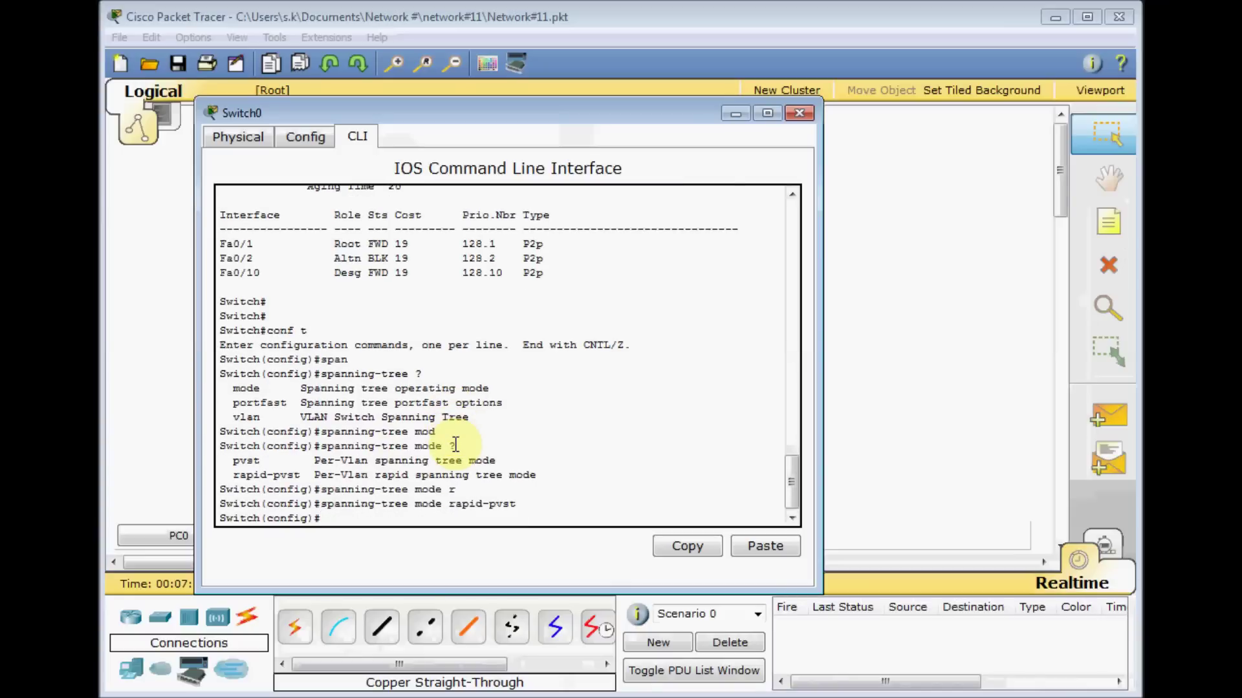
Exit configuration and run sh span, confirming rstp with Fa0/2 blocking, then close Switch0's window.
key(ctrl+z)
key(Return)
key(Return)
text(sh span)
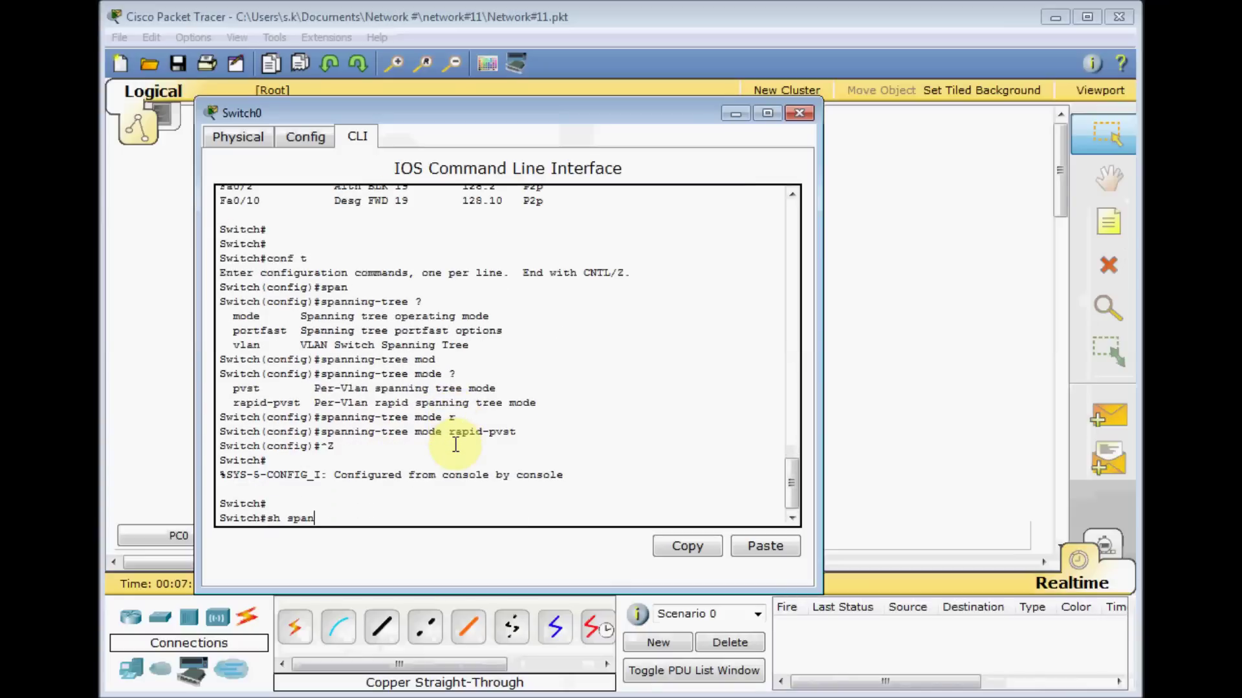
key(Return)
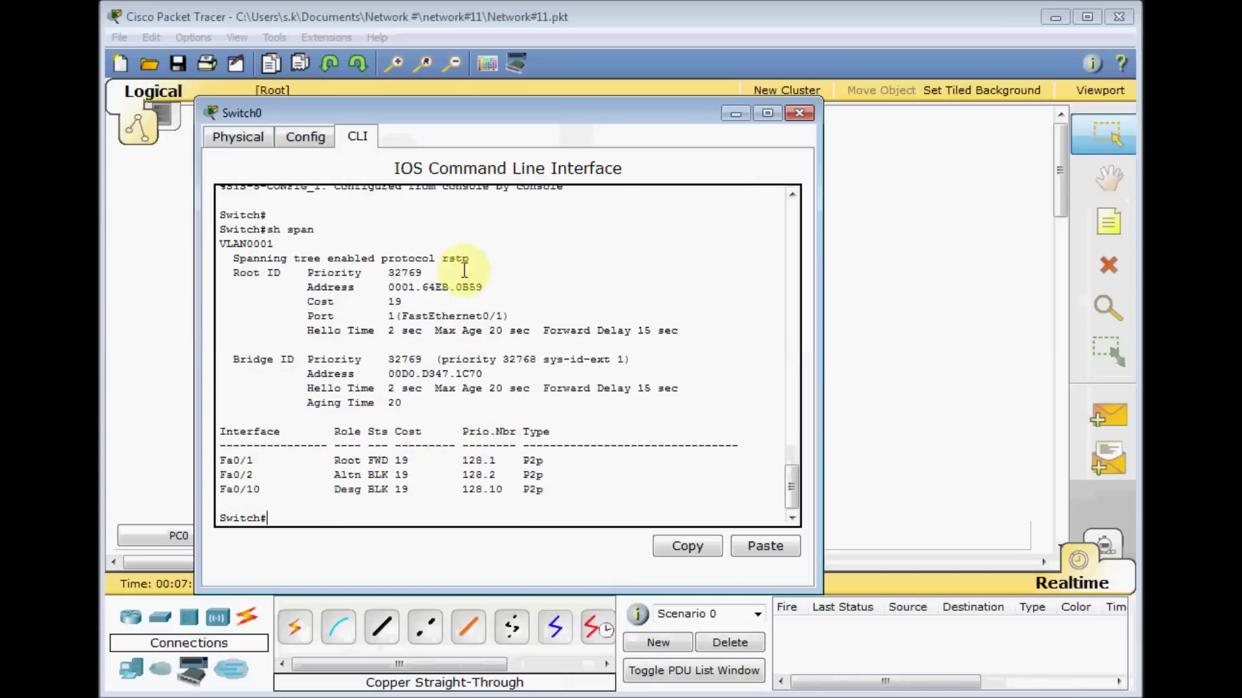
click(800, 113)
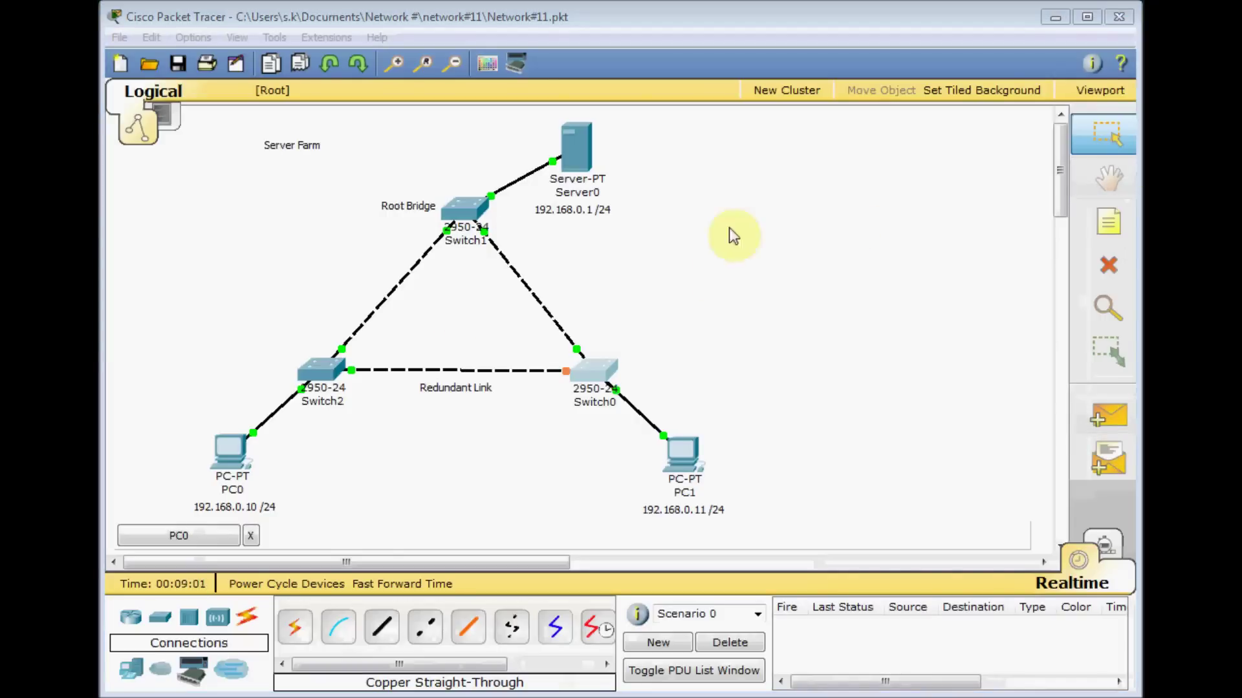
Run en and sh span on Switch1 showing rstp with all ports forwarding, then return to PC0's prompt.
click(464, 212)
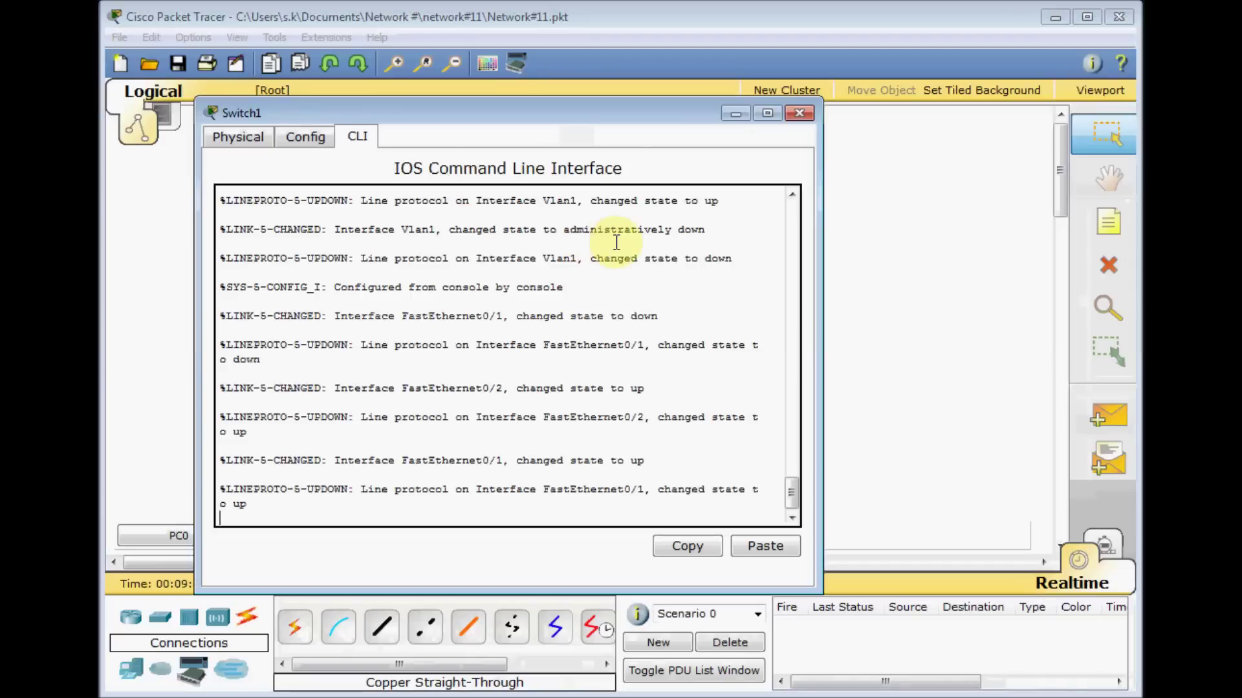
key(Return)
key(Return)
text(en)
key(Return)
text(s)
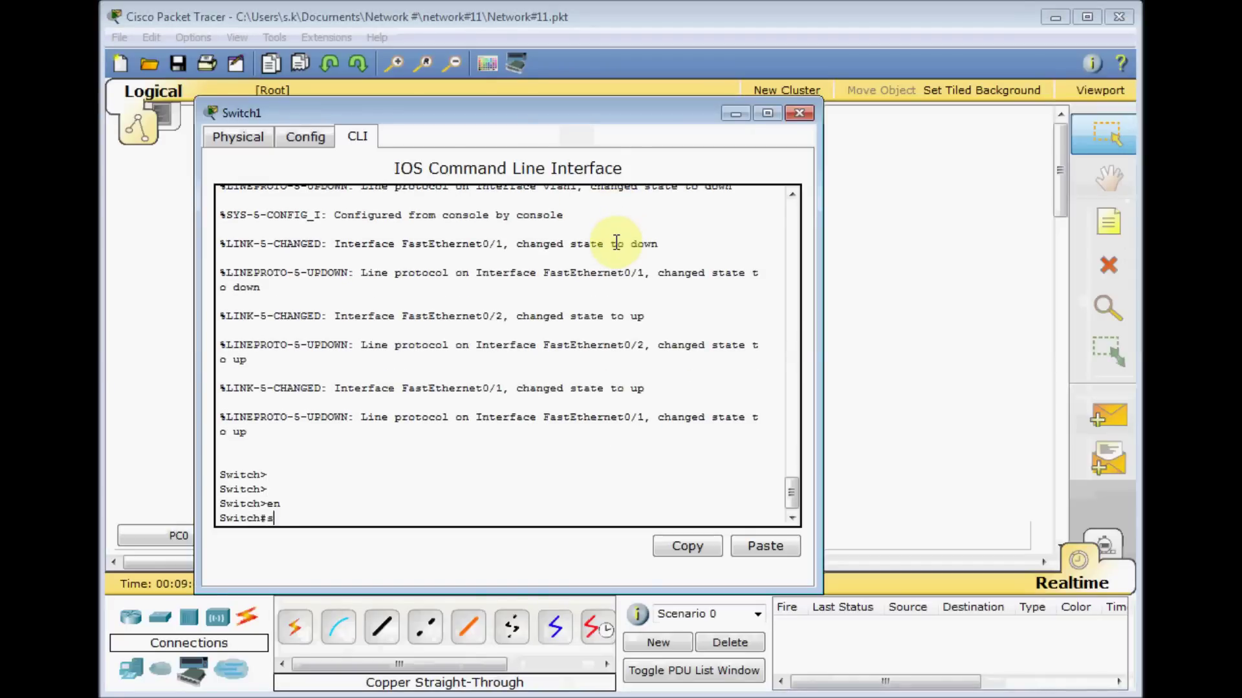
text(h span)
key(Return)
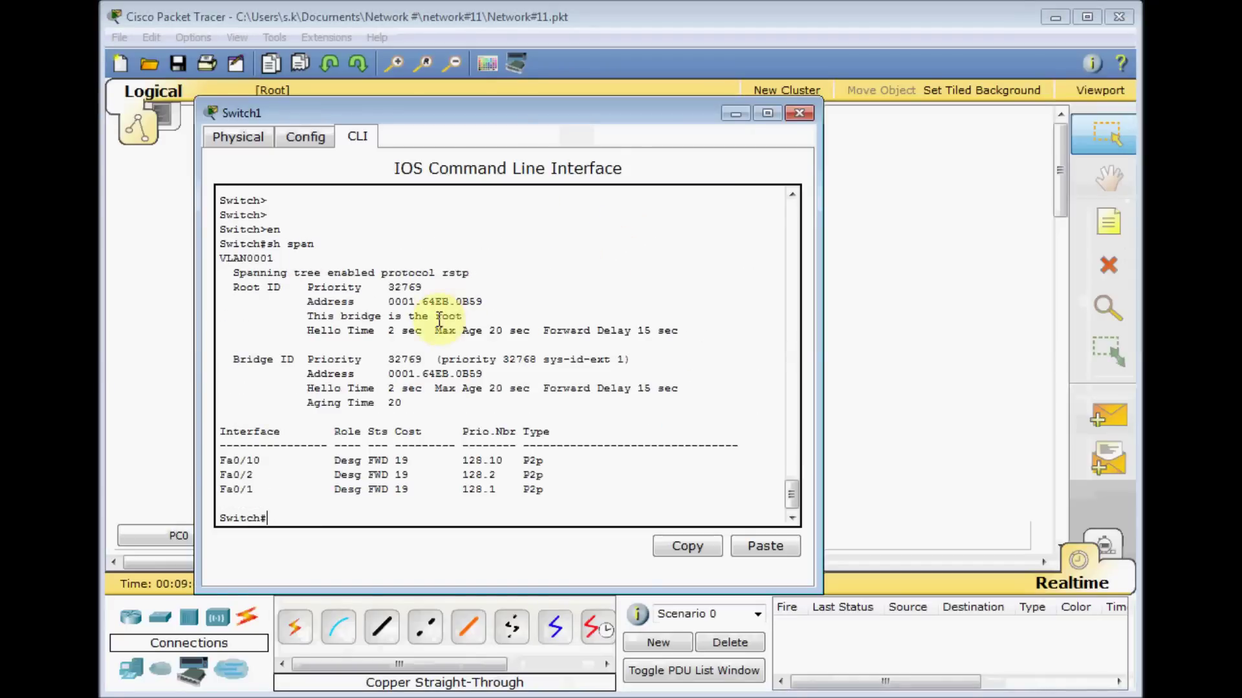
click(808, 113)
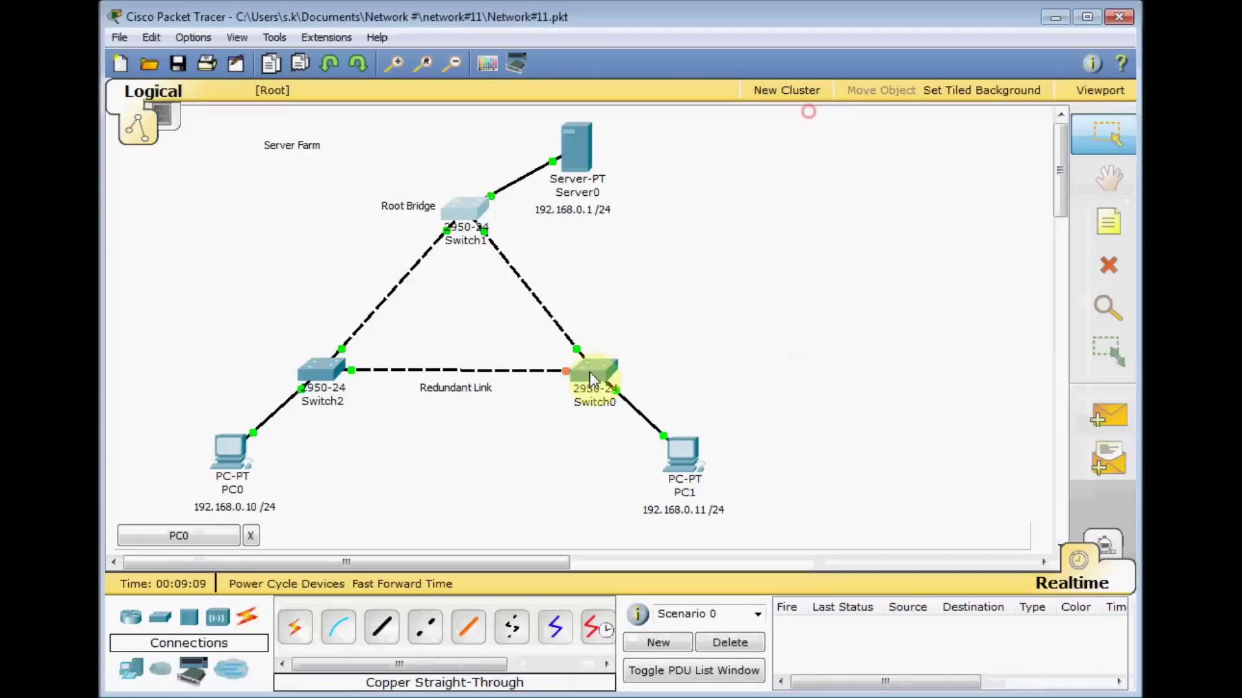
key(alt+Tab)
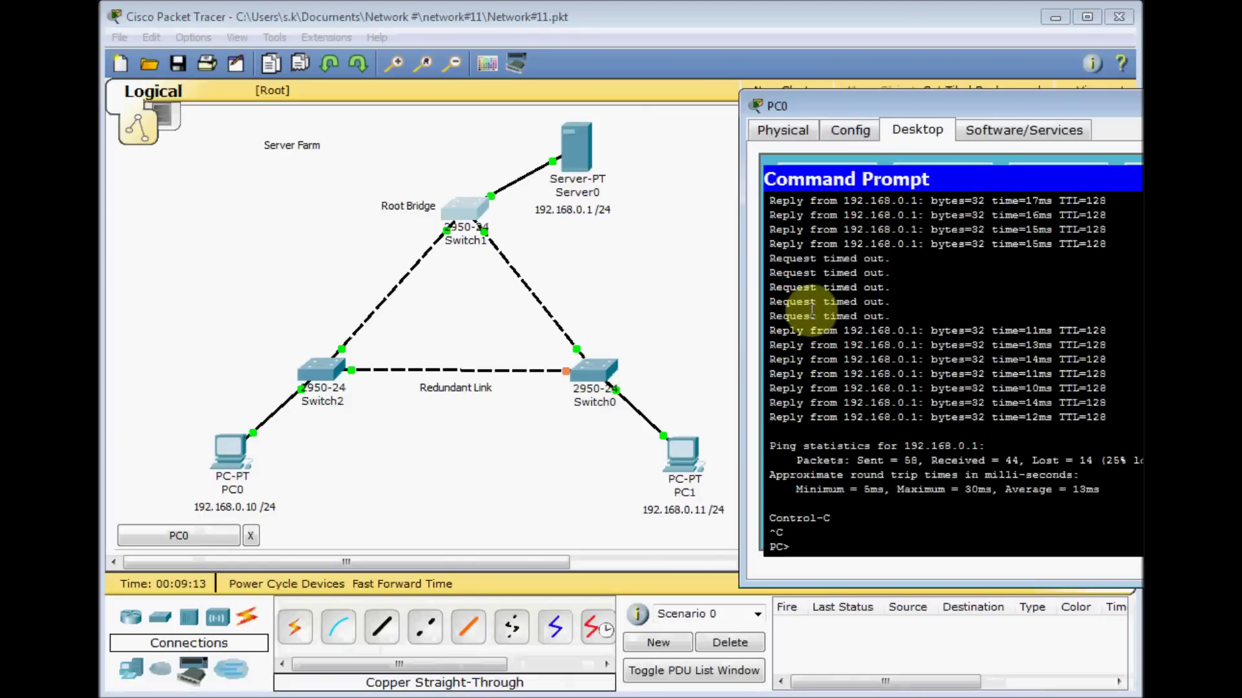
Rerun PC0's continuous ping to 192.168.0.1 and bring the topology back into view.
key(Up)
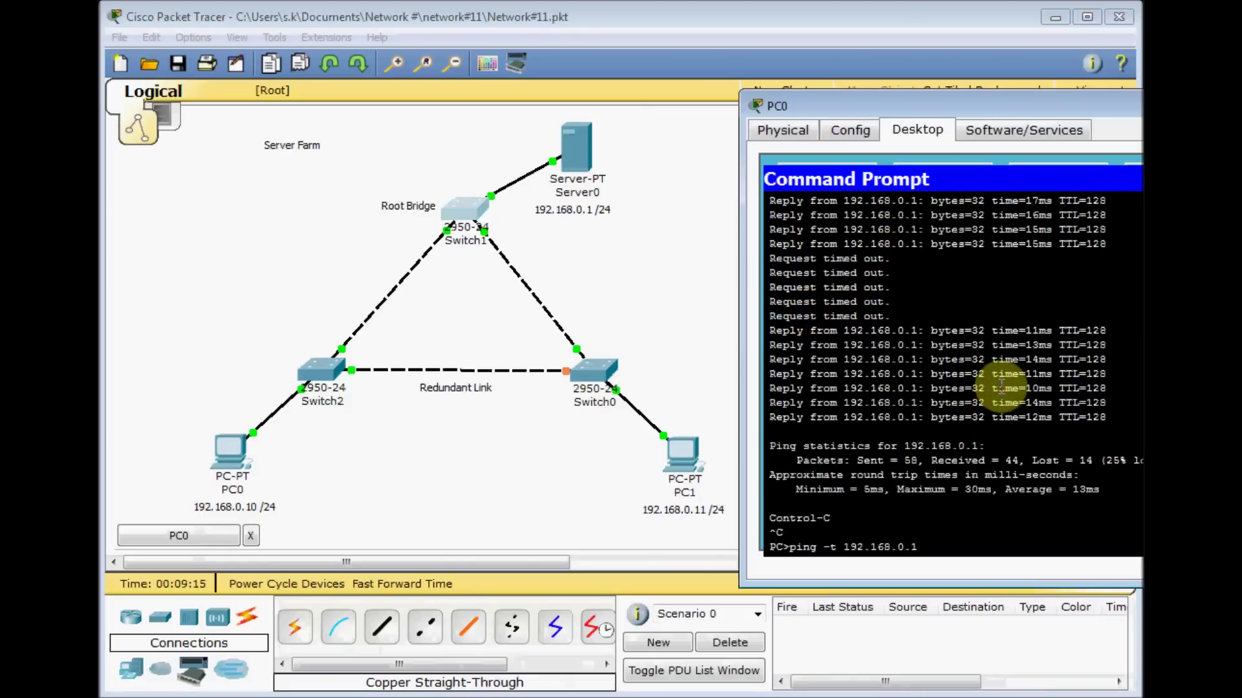
key(Return)
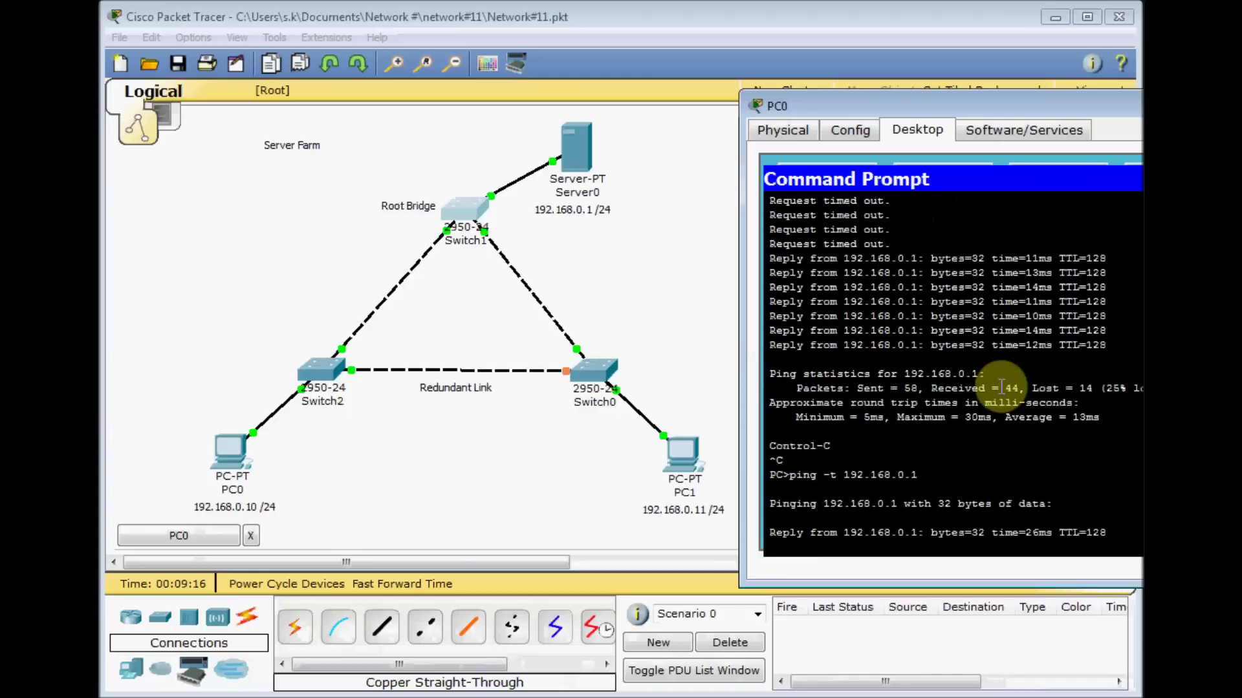
click(319, 372)
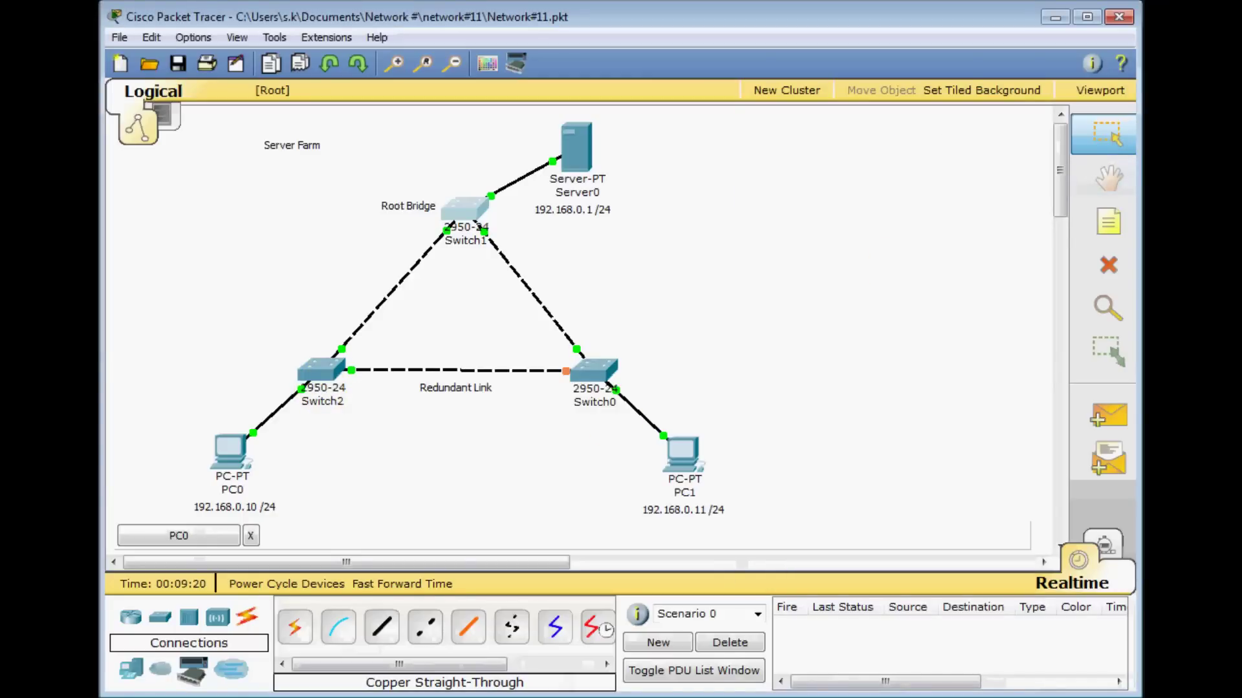
key(alt+Tab)
click(317, 400)
Open Switch2's console and position it beside PC0's ping output.
click(319, 372)
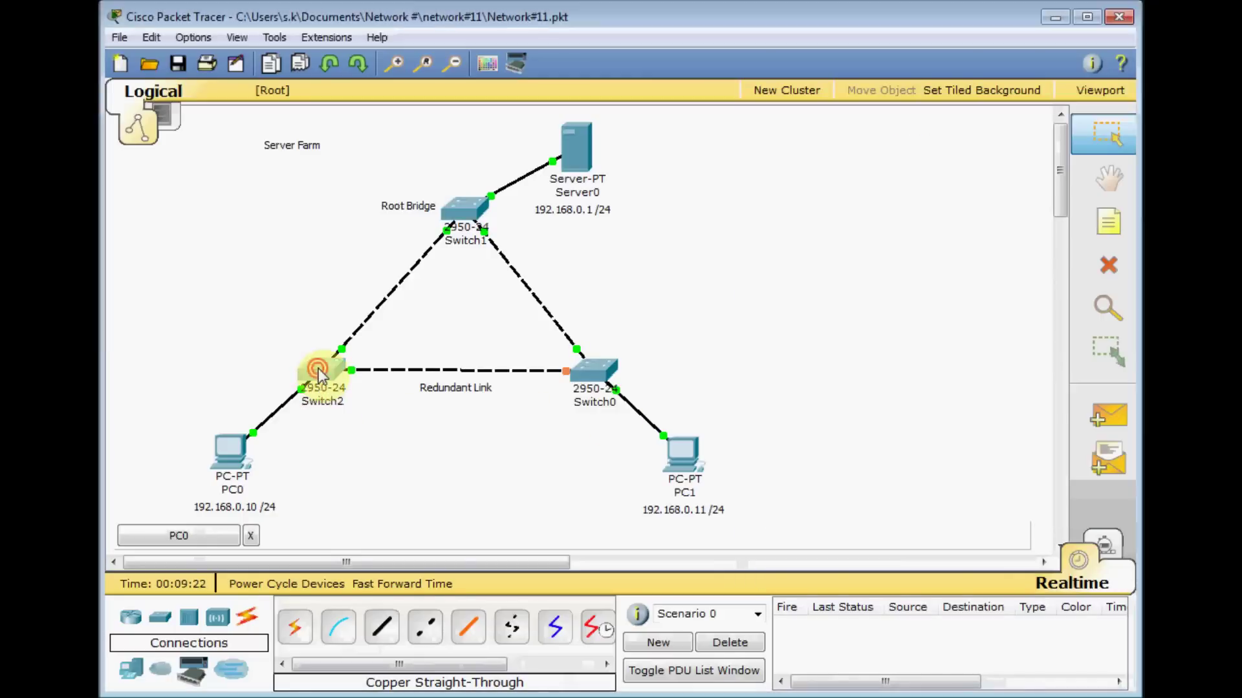
key(alt+Tab)
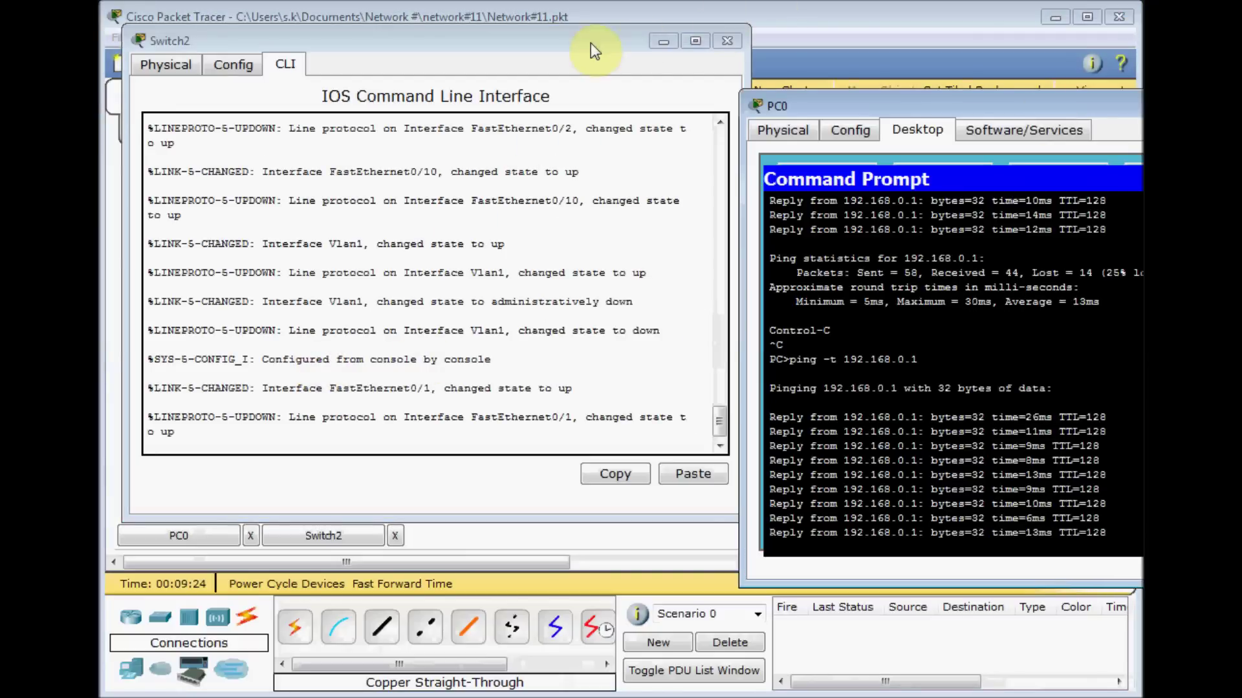
drag(590, 47, 582, 73)
Enter configuration mode on Switch2 and shut down interface FastEthernet0/2.
key(Return)
key(Return)
key(Return)
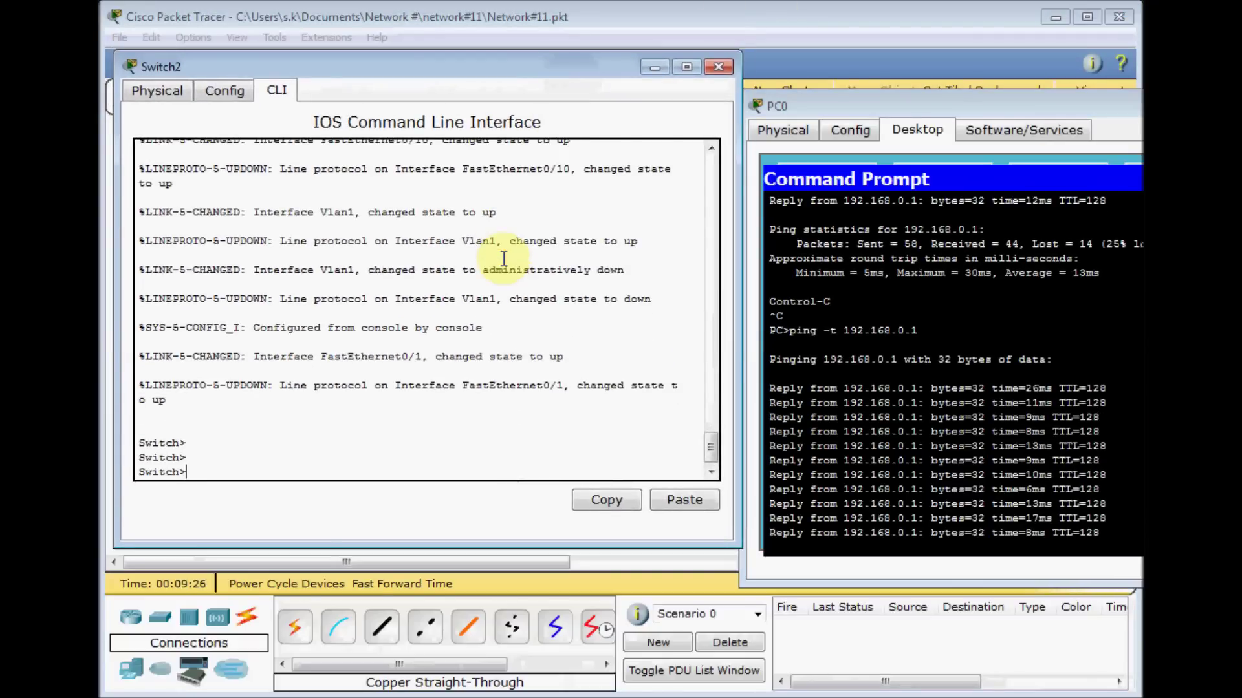
text(en)
key(Return)
text(conf t)
key(Return)
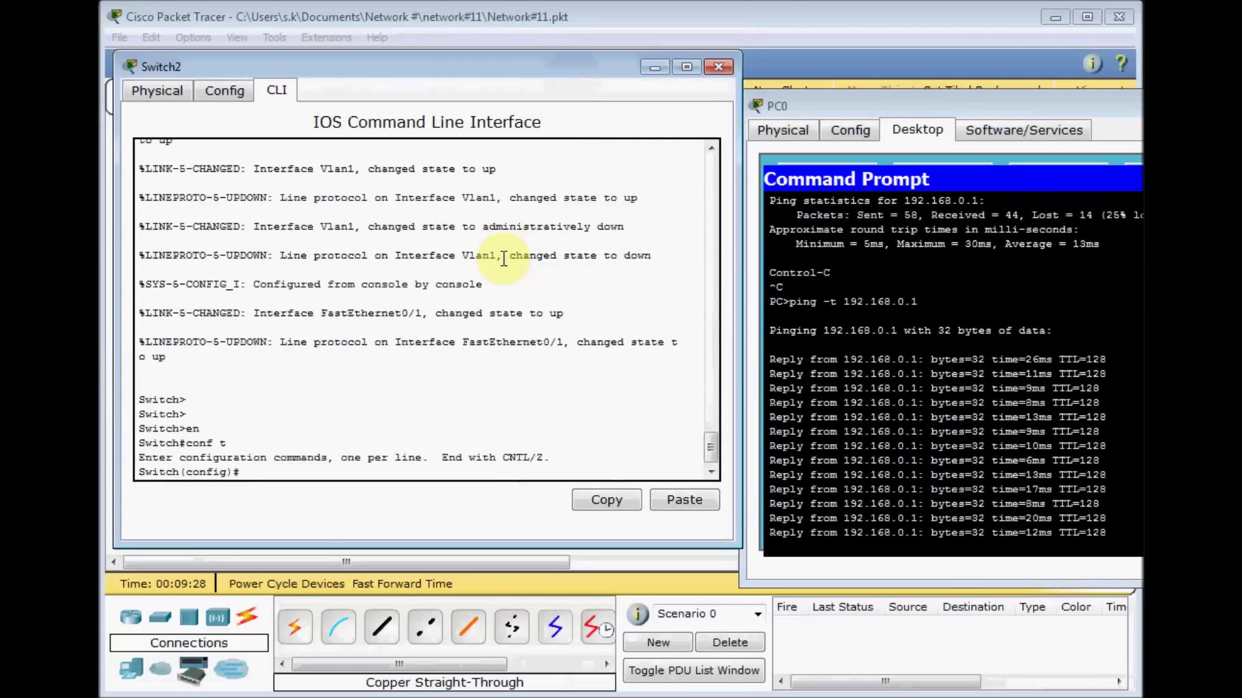
text(int fa 0/2)
key(Return)
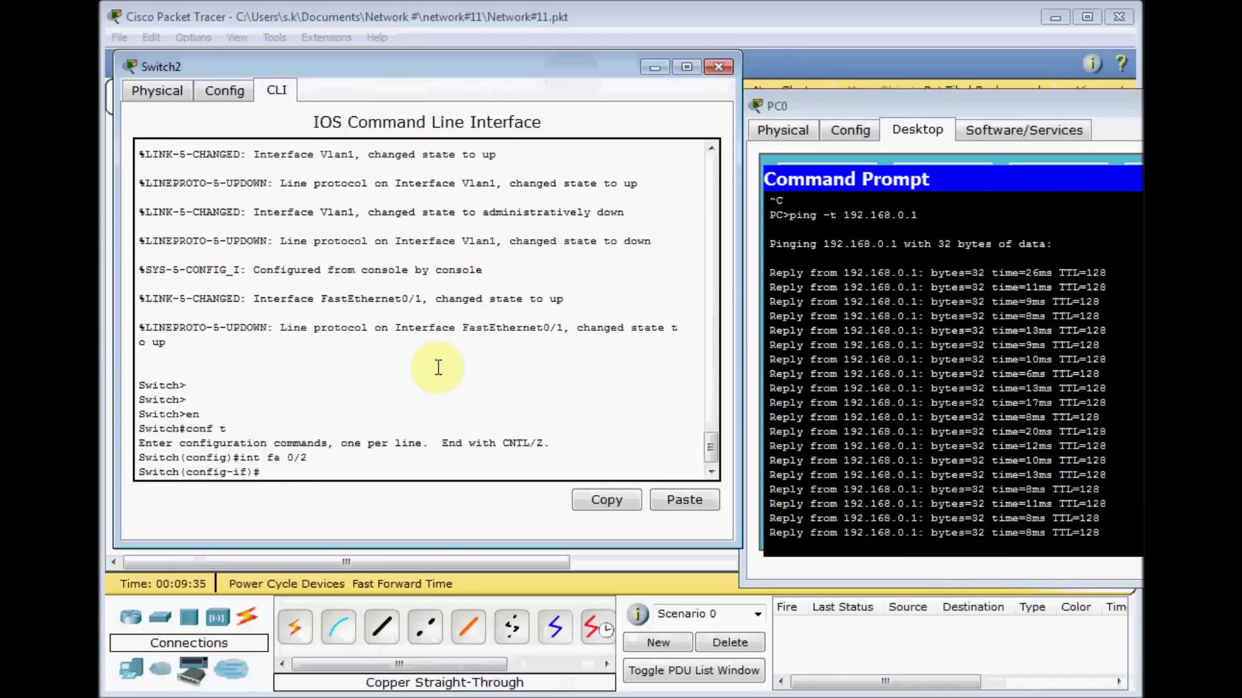
text(sh)
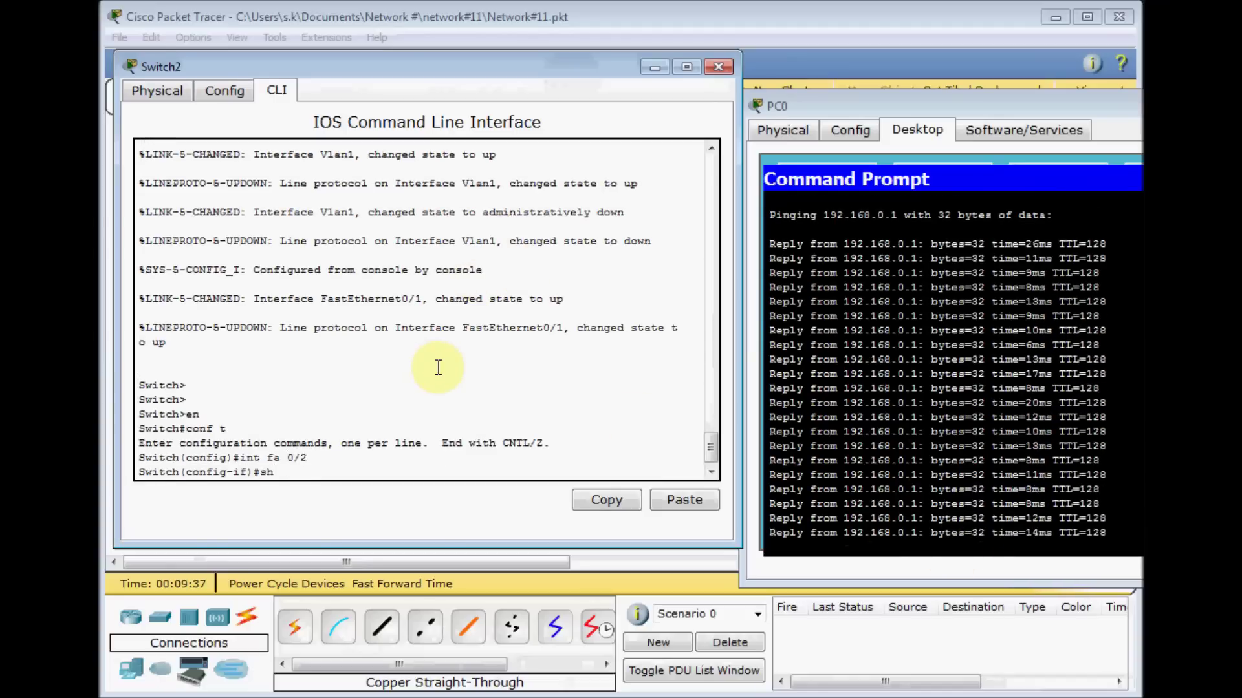
text(ut)
key(Tab)
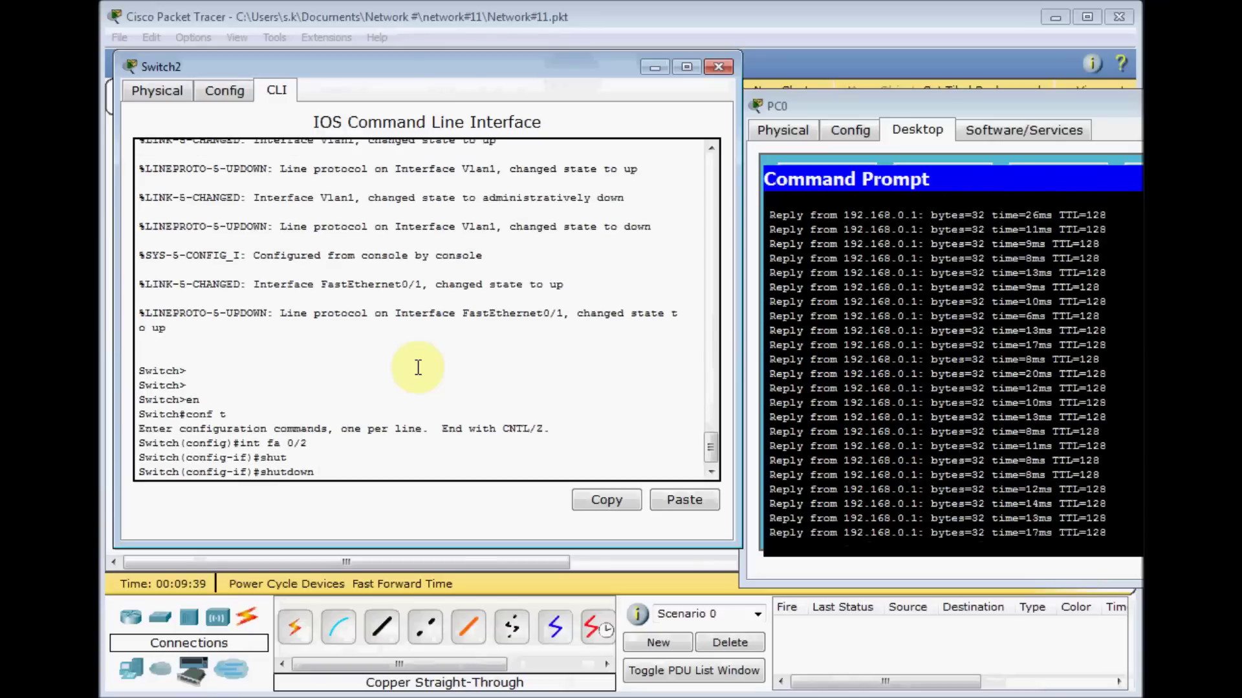
key(Return)
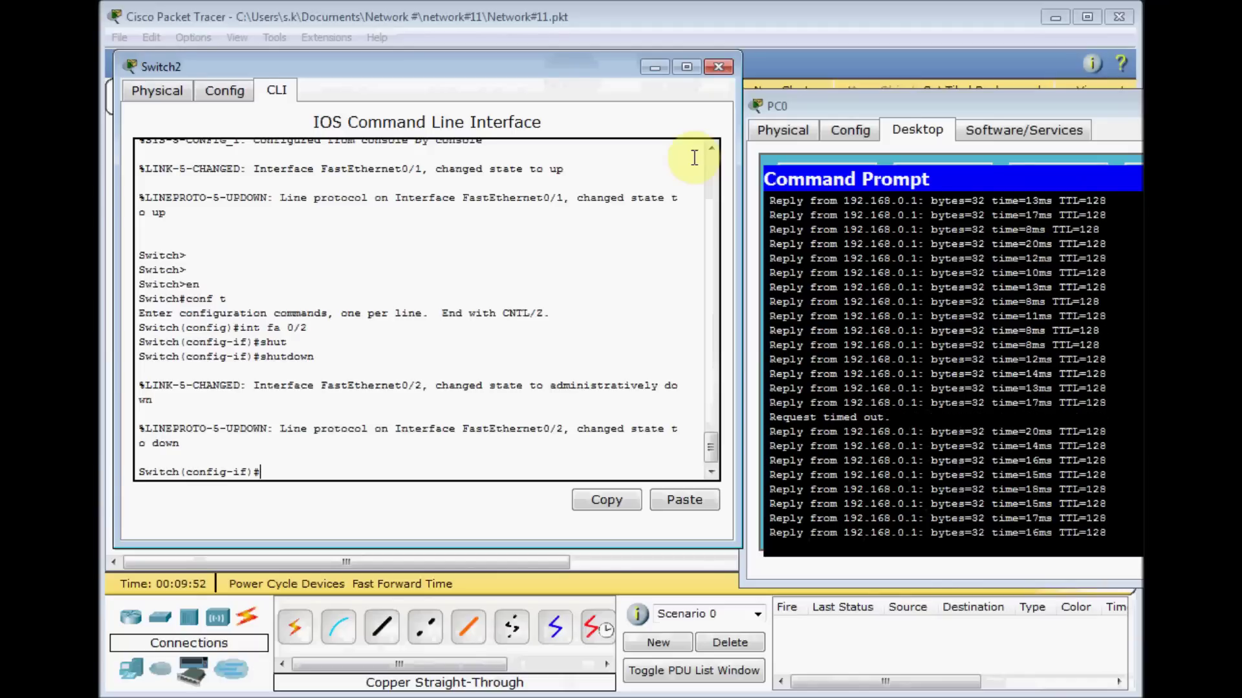
Re-enable Switch2's Fa0/2 with 'no shut', then close Switch2's console window.
click(557, 302)
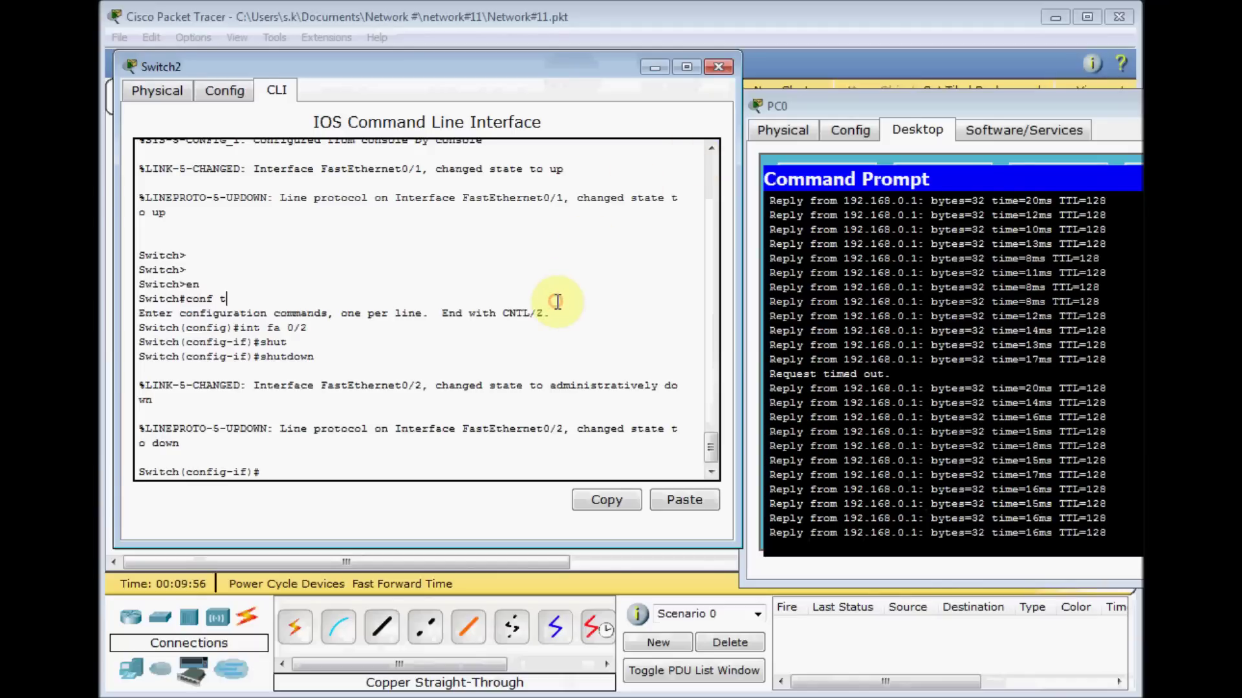
text(no shi)
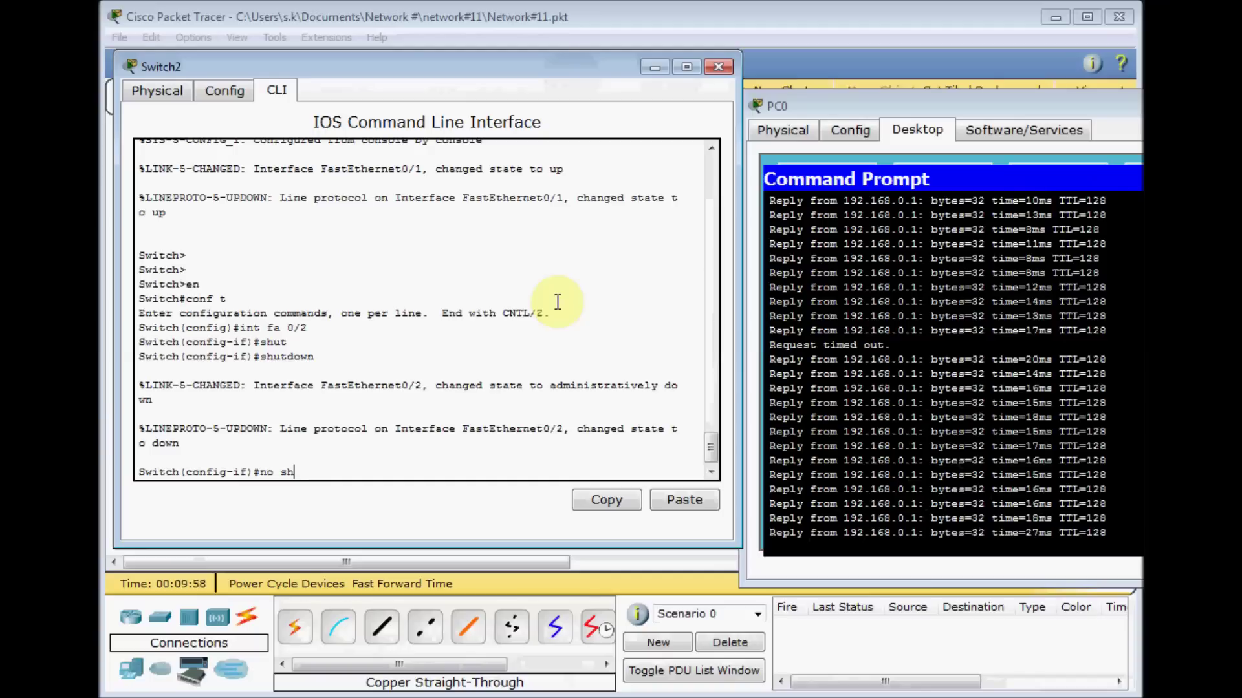
key(Return)
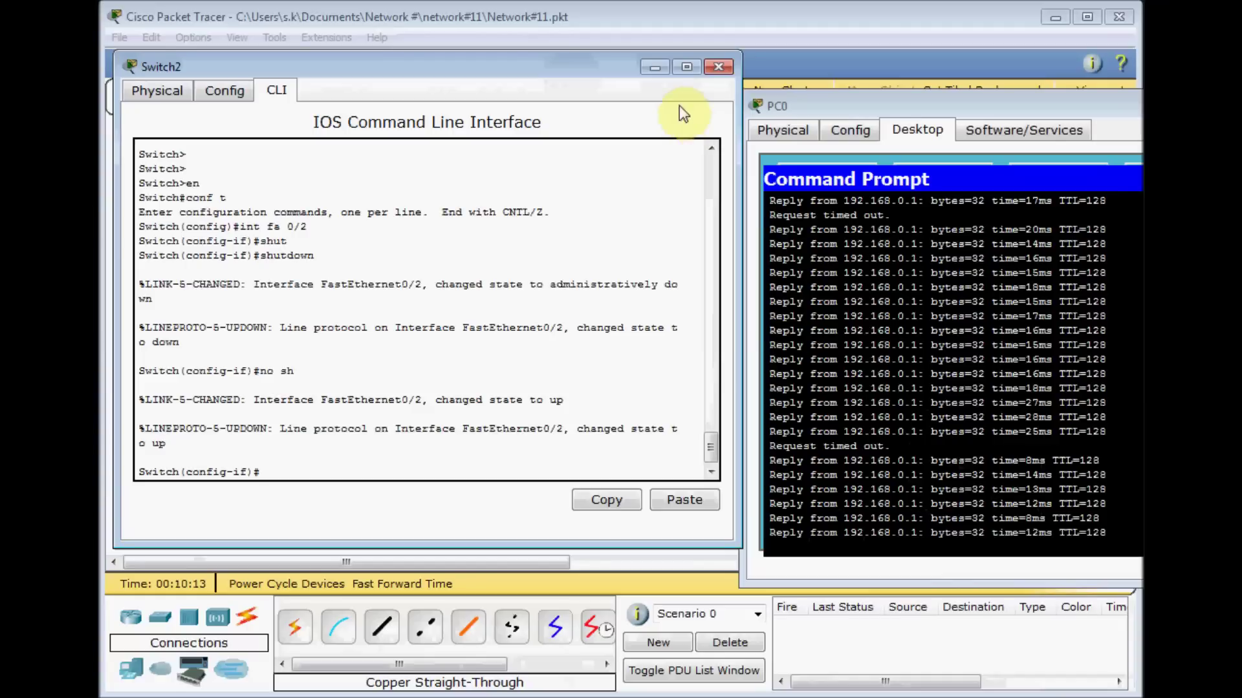
click(718, 66)
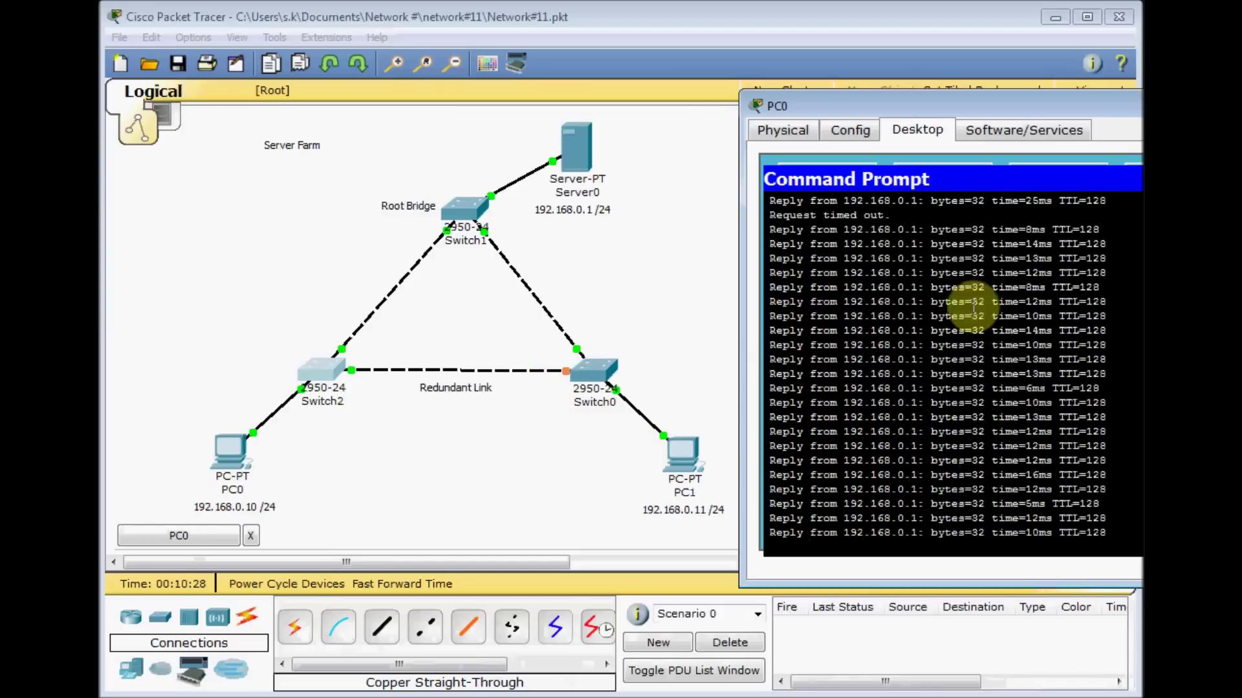
Stop and close PC0's ping, then run ping -t 192.168.0.1 from PC1's Command Prompt.
key(ctrl+c)
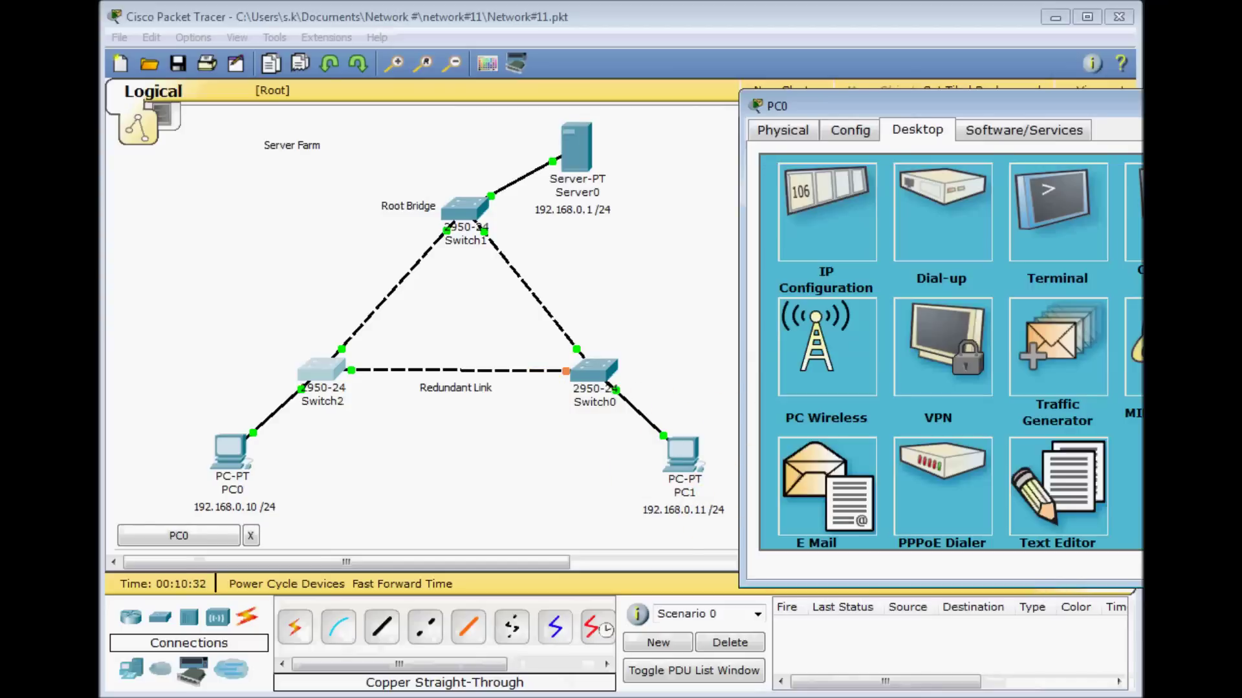
click(250, 536)
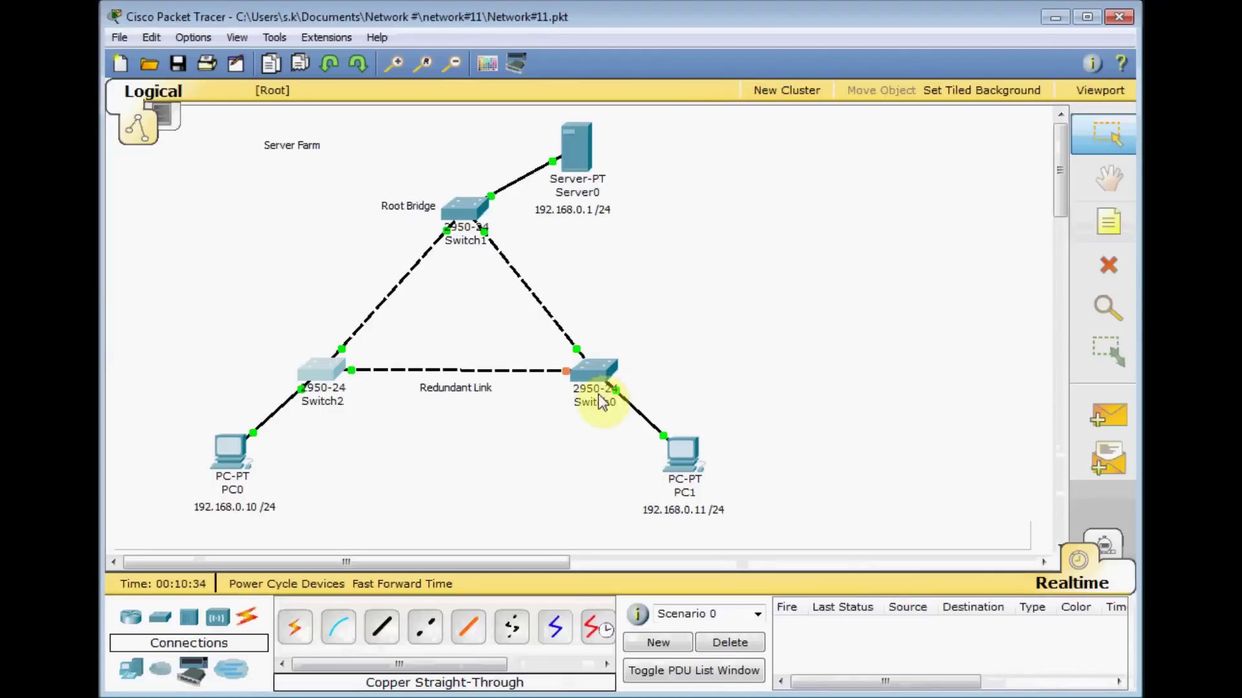
click(680, 460)
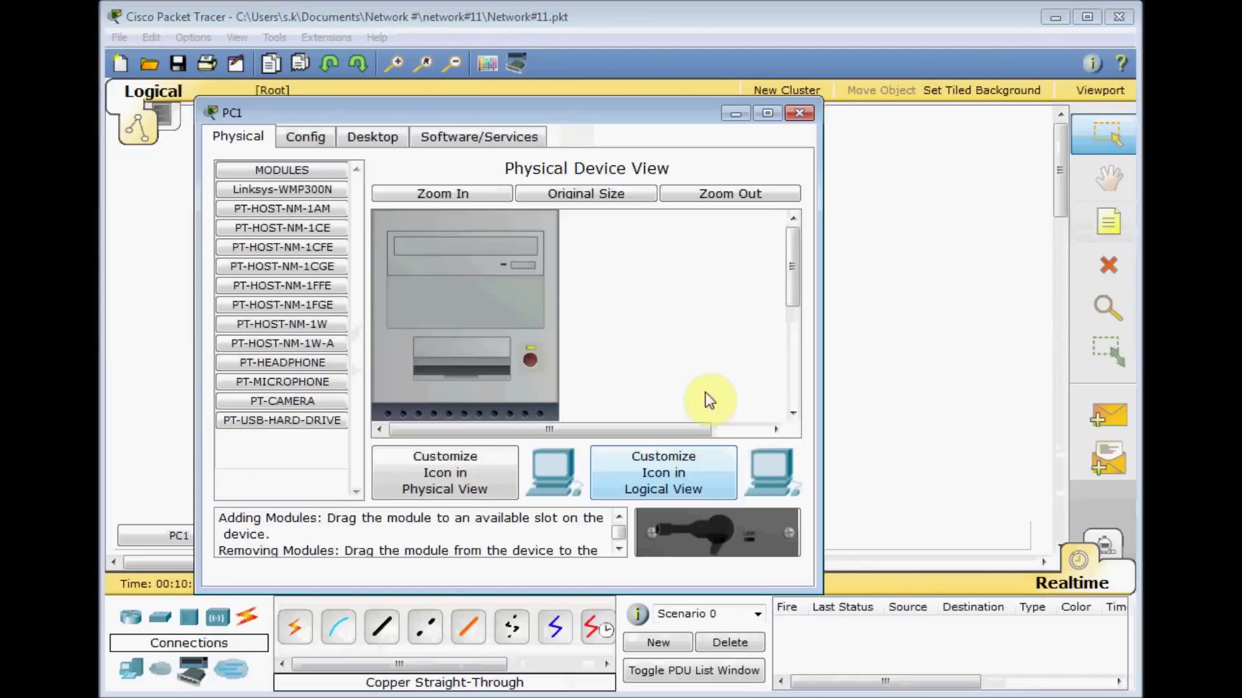
click(402, 137)
click(644, 198)
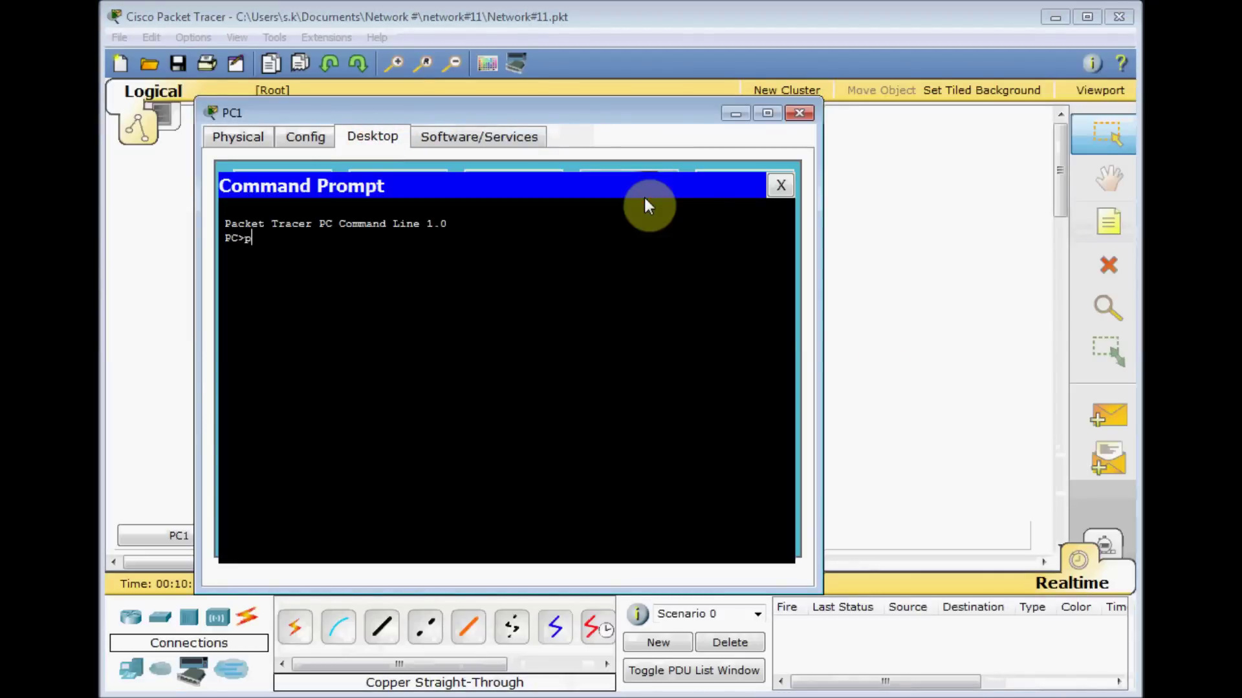
text(ping -t 192.168.0.1)
key(Return)
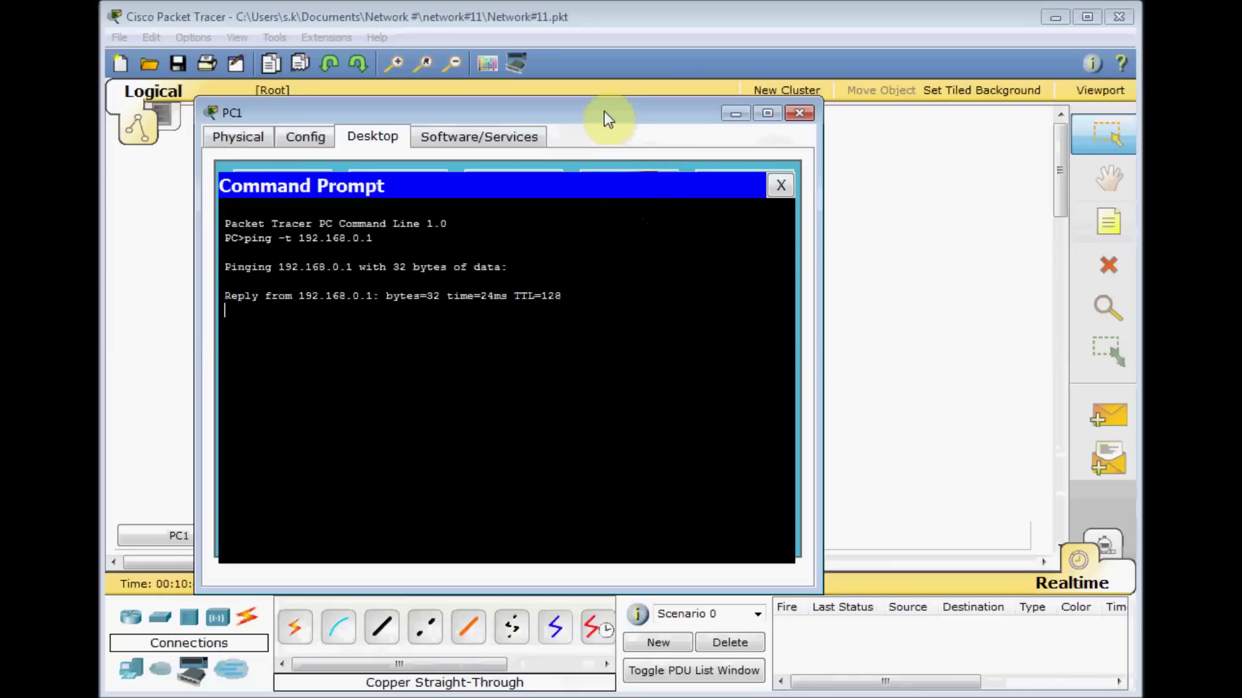
drag(604, 113, 1138, 140)
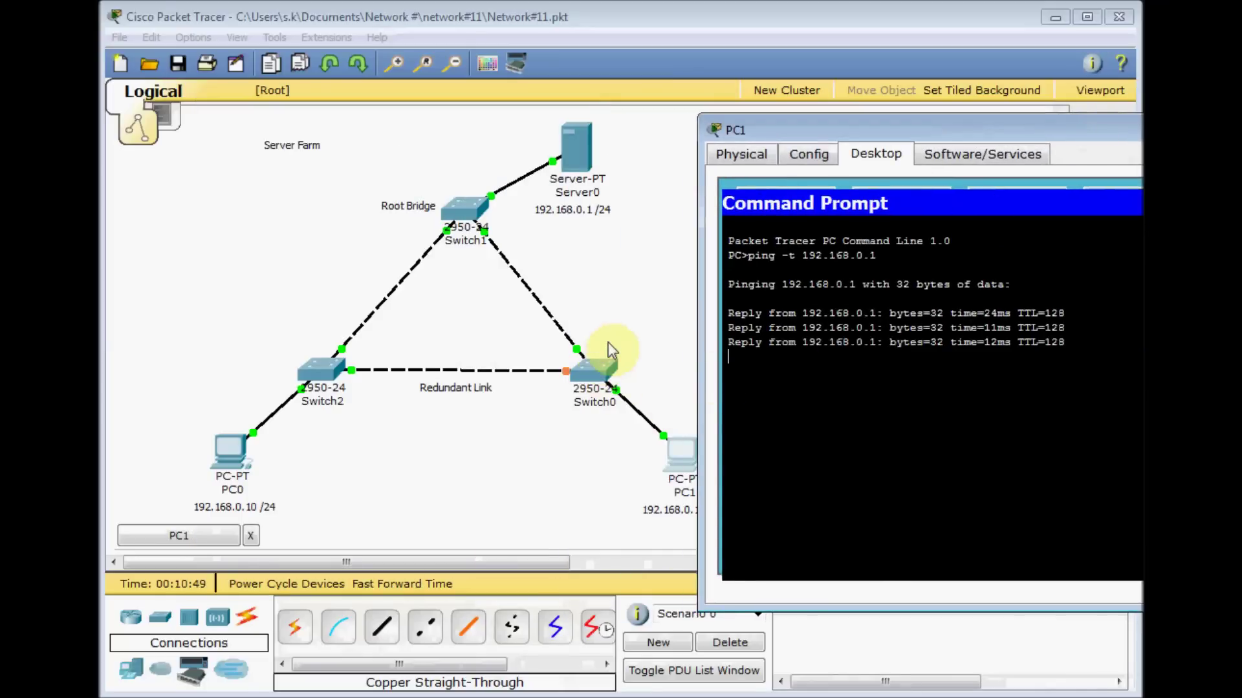
Open Switch0's configuration window and arrange it alongside PC1's window.
click(603, 374)
drag(623, 177, 467, 128)
click(604, 88)
click(433, 126)
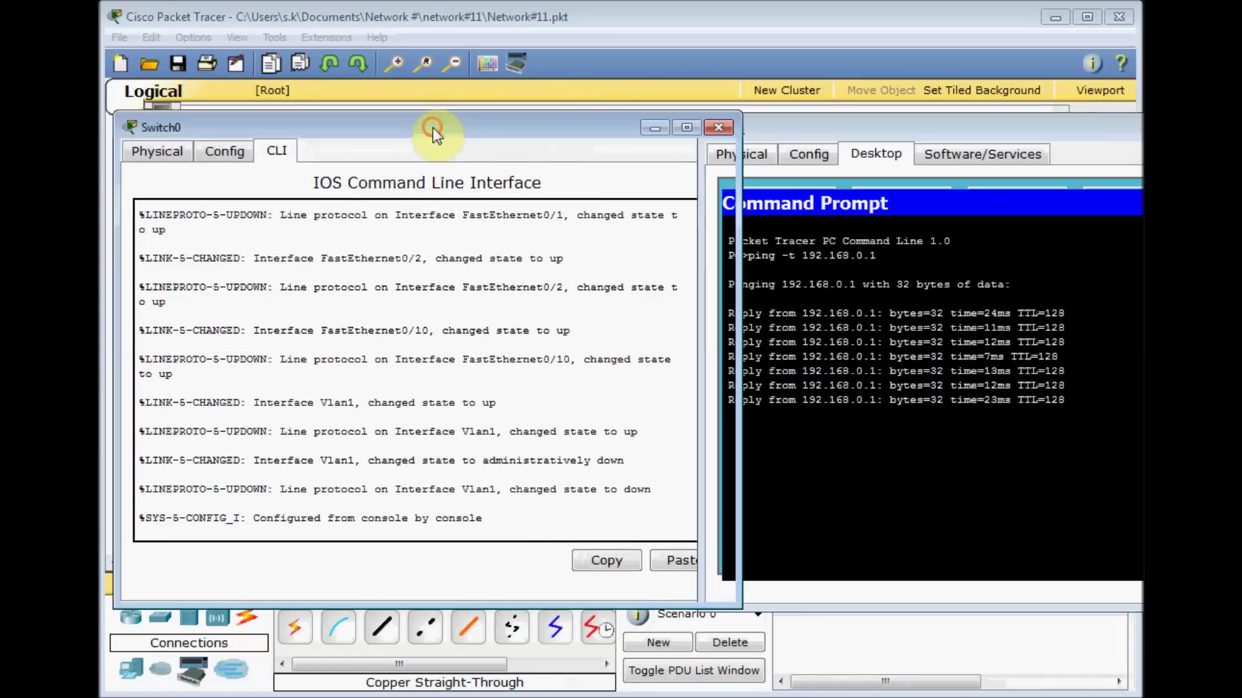
double_click(434, 126)
double_click(761, 8)
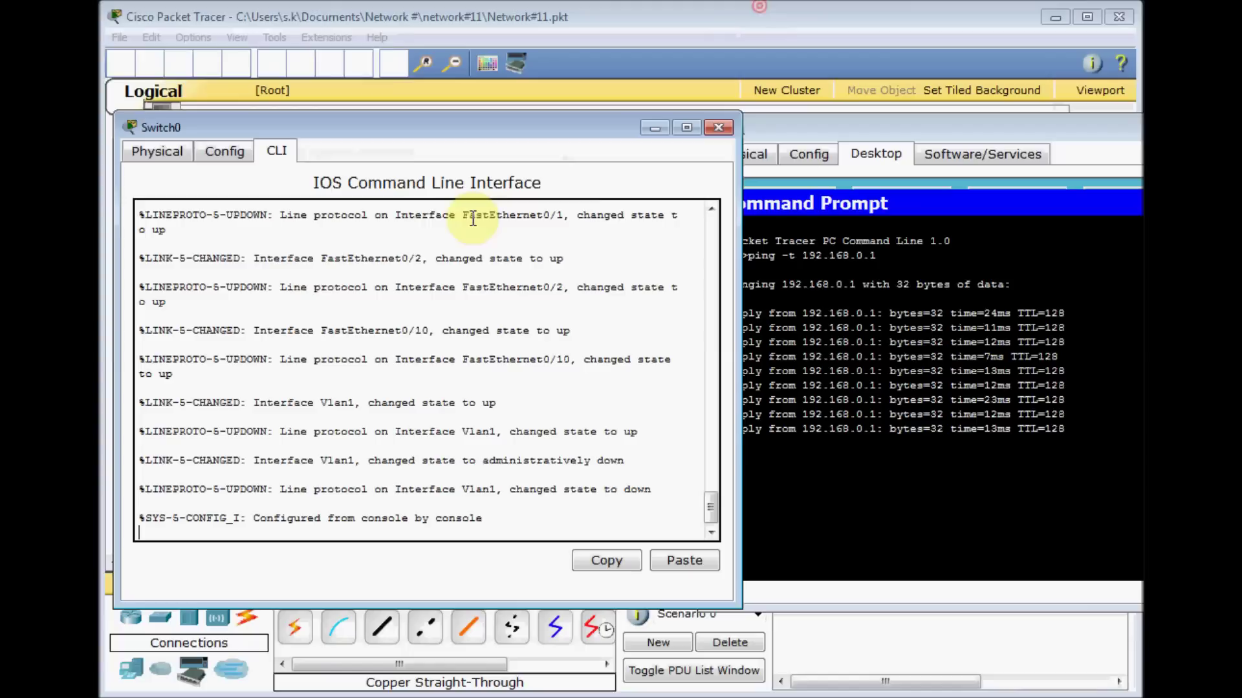
Enter privileged mode and run 'sh span' to identify Fa0/1 as Switch0's root port.
key(Return)
key(Return)
text(en)
key(Return)
text(sh spa)
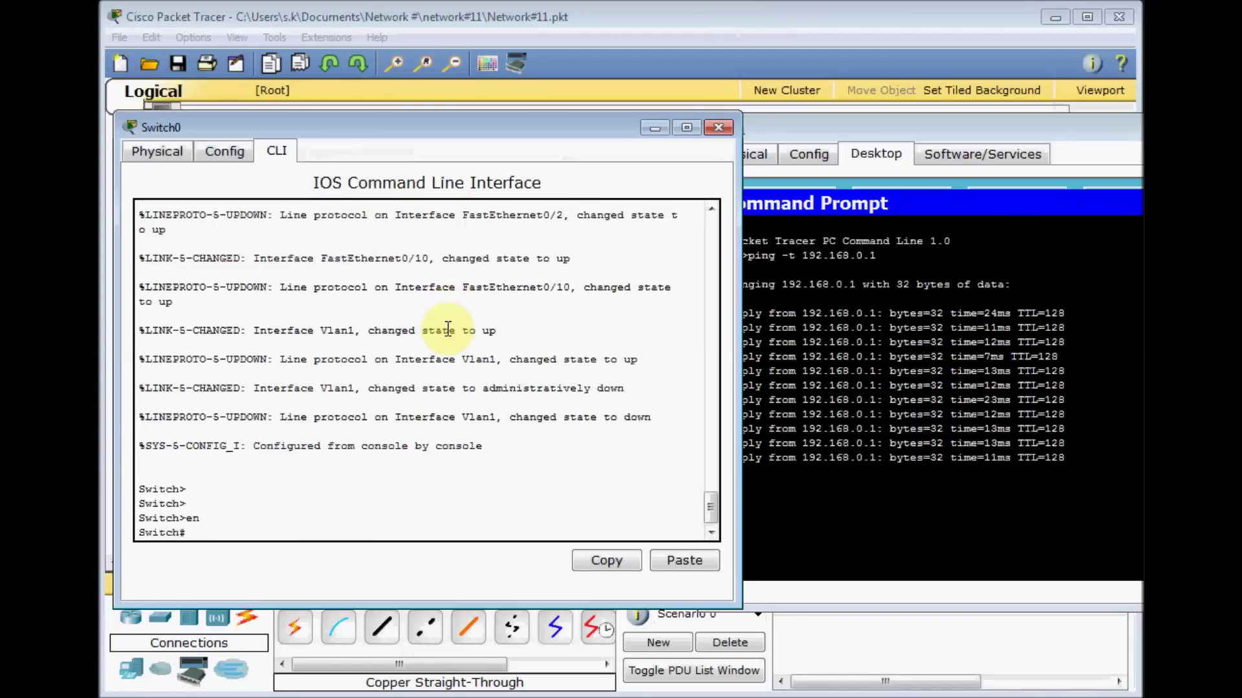
text(n)
key(Return)
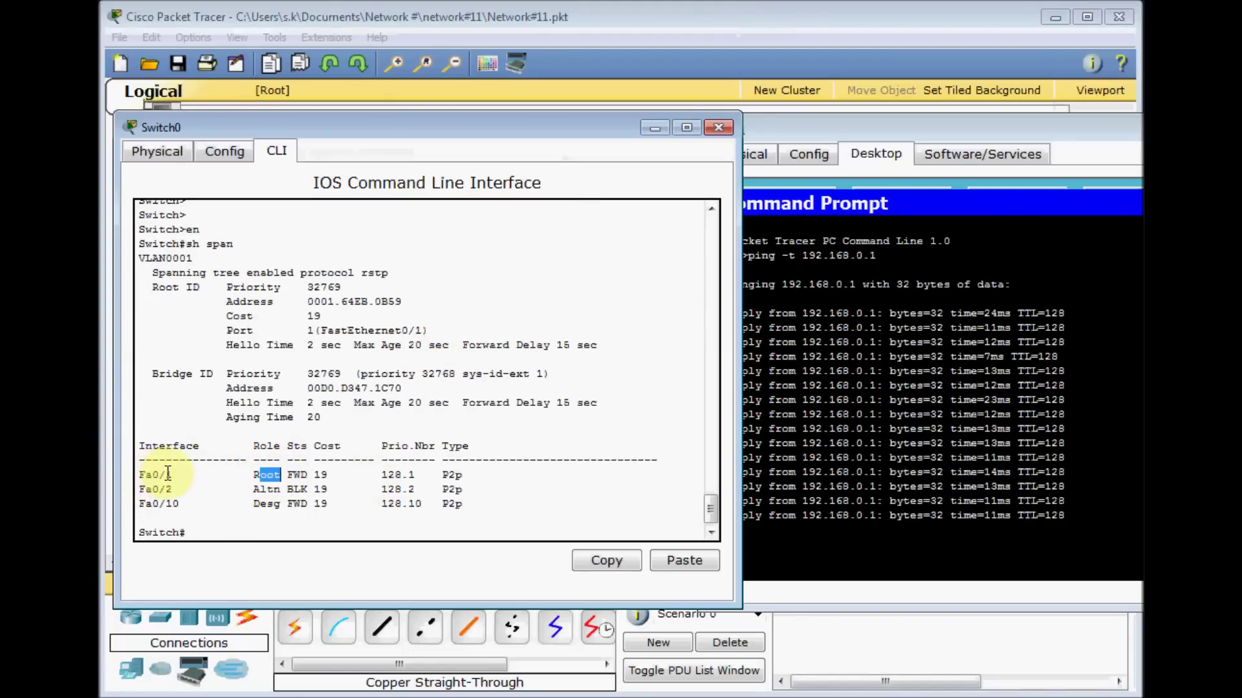
drag(153, 475, 167, 481)
Shut down Switch0's root port FastEthernet0/1 while watching PC1's ping output.
text(conf t)
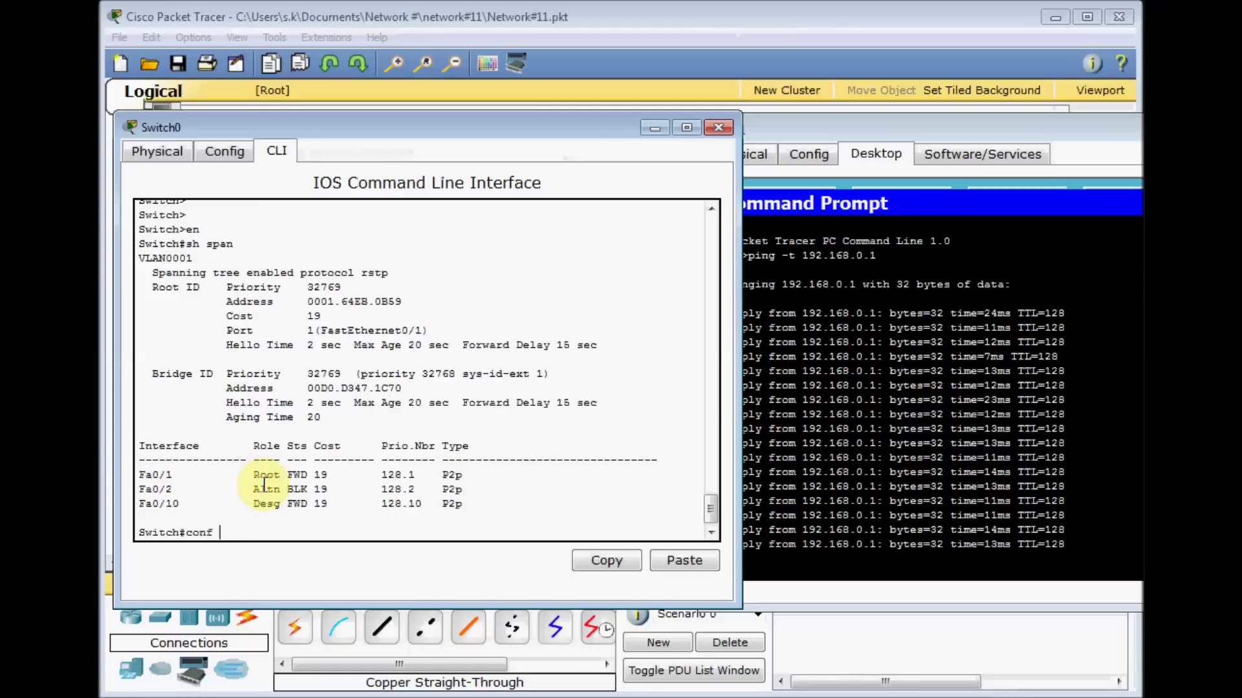
key(Return)
text(int fa 0/1)
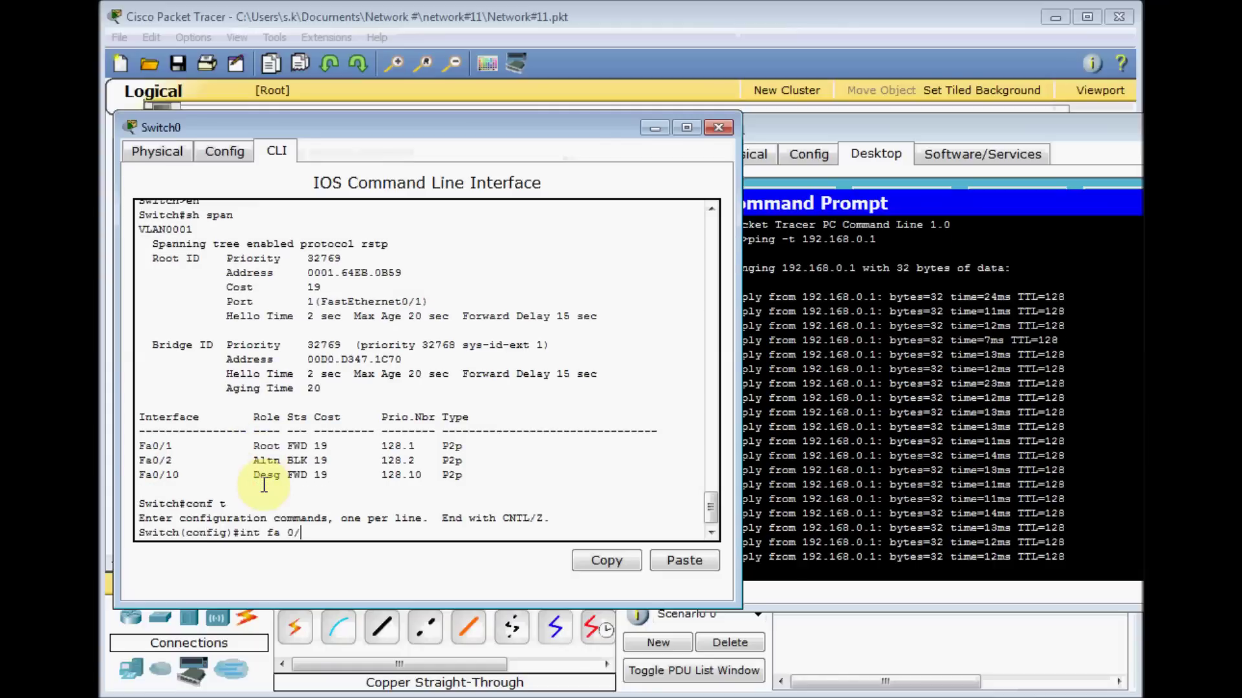
key(Return)
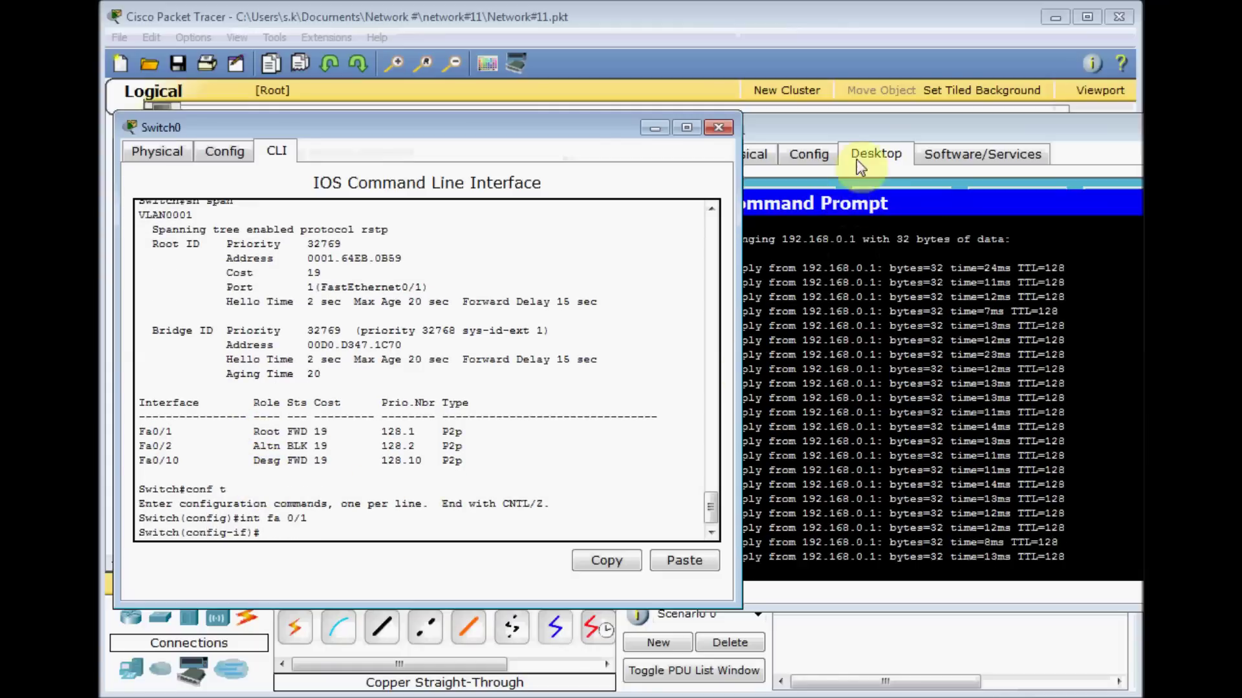
drag(880, 128, 912, 126)
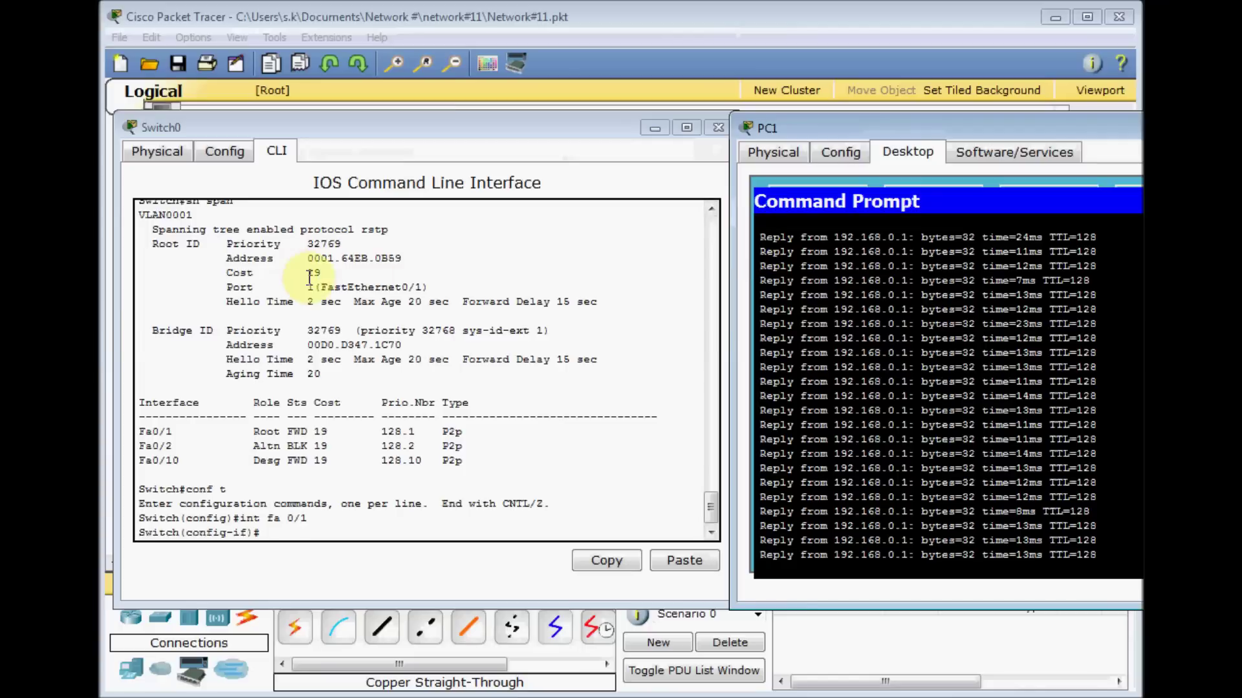
click(347, 331)
text(sh)
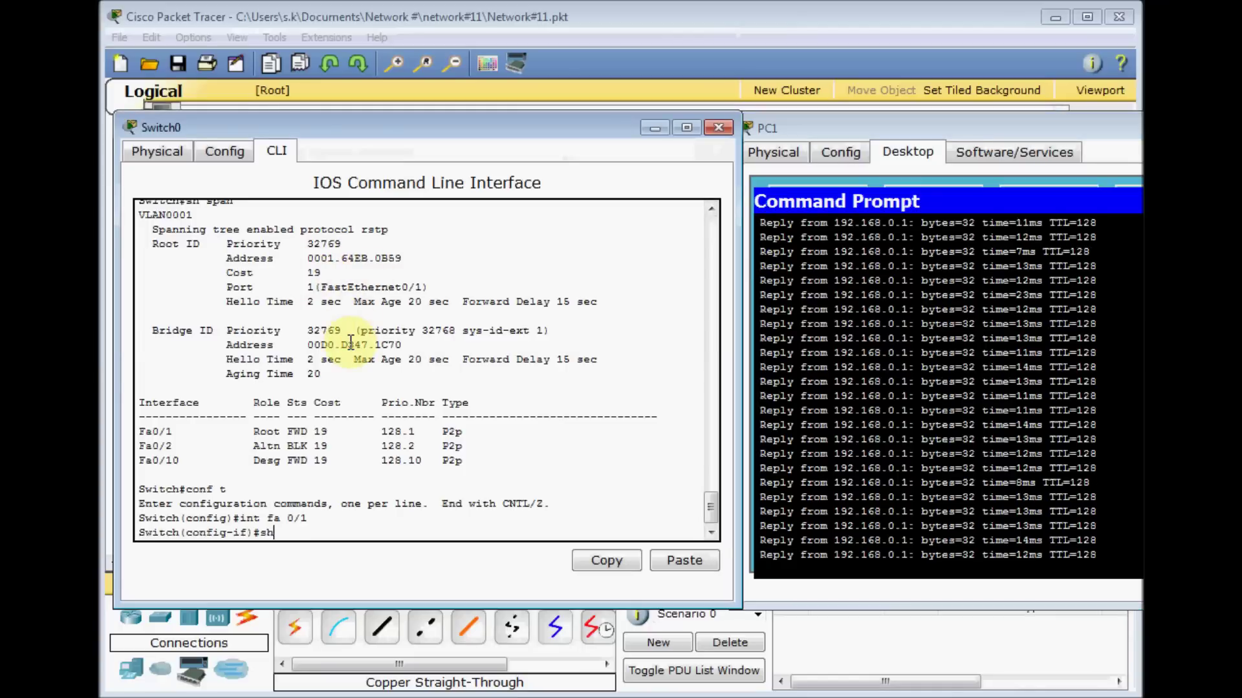
key(Tab)
key(Return)
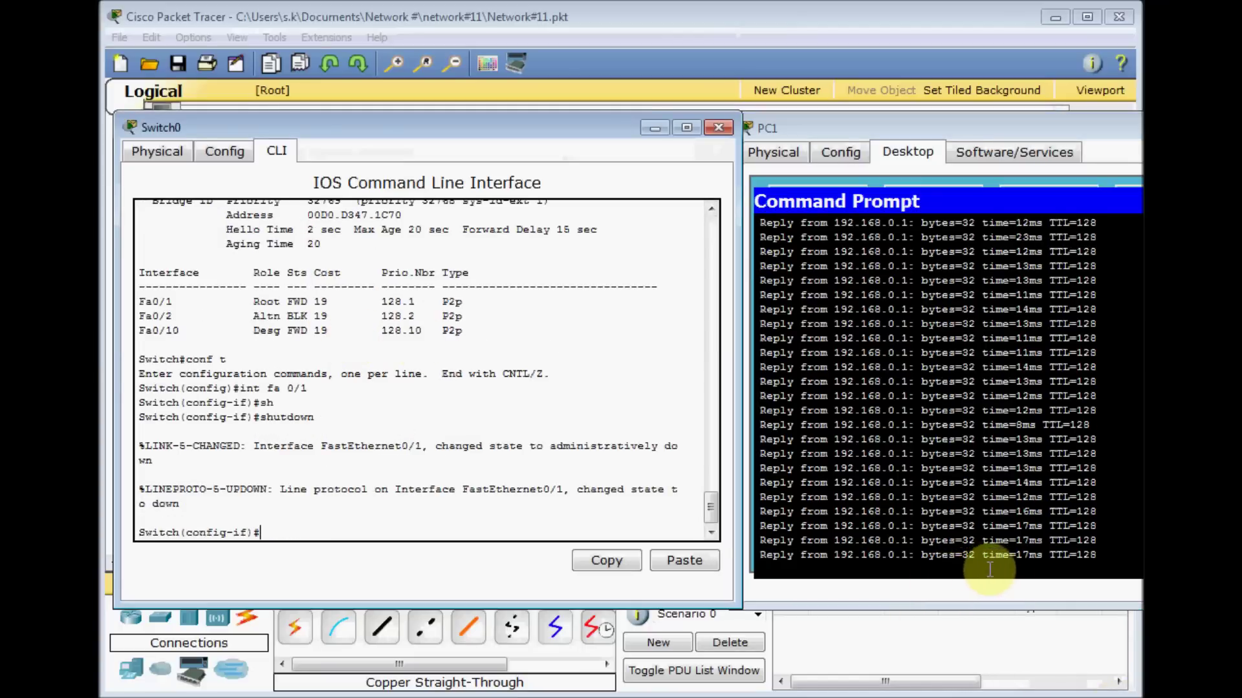
click(398, 419)
Re-enable Switch0's Fa0/1 with 'no shut', then minimize Switch0's window.
text(no shut)
key(Return)
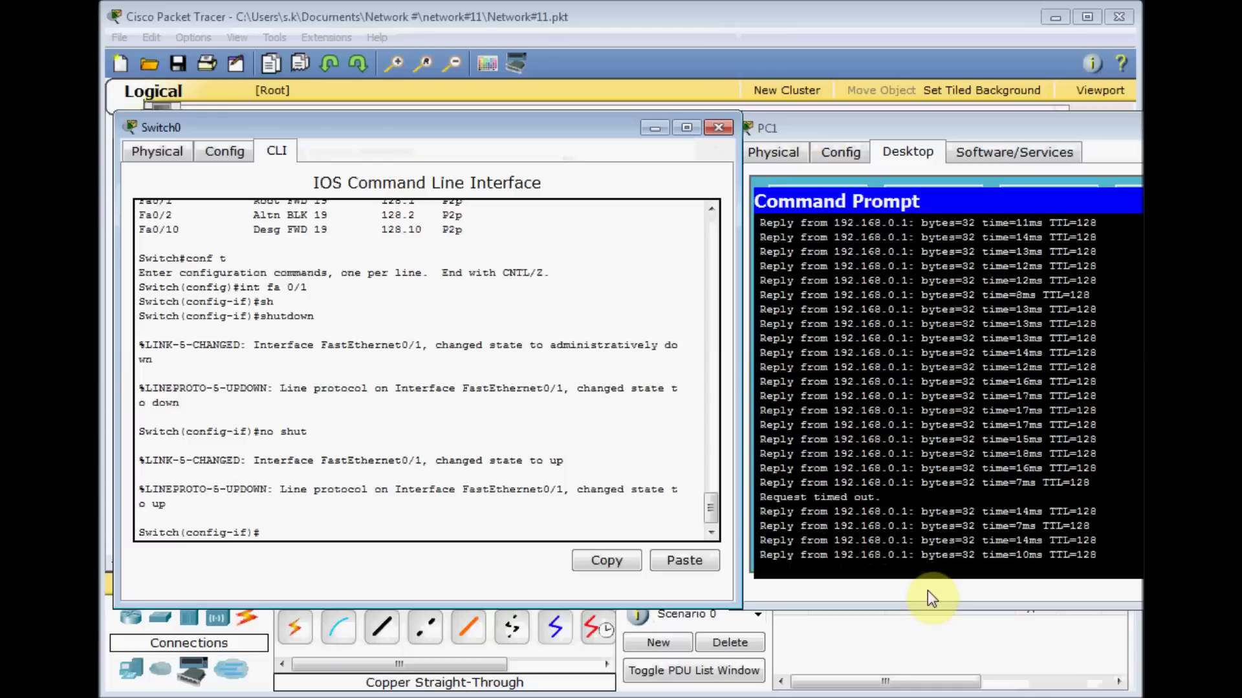
click(654, 128)
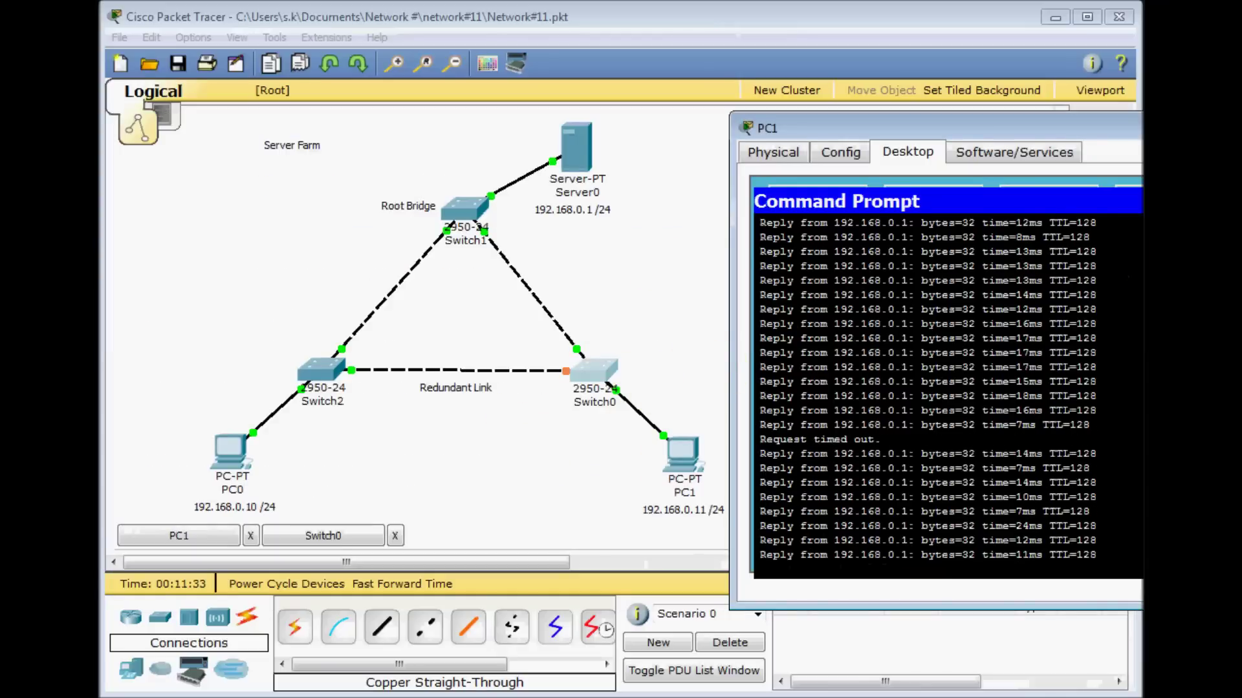
Close PC1's device window with Alt+F4.
key(alt+F4)
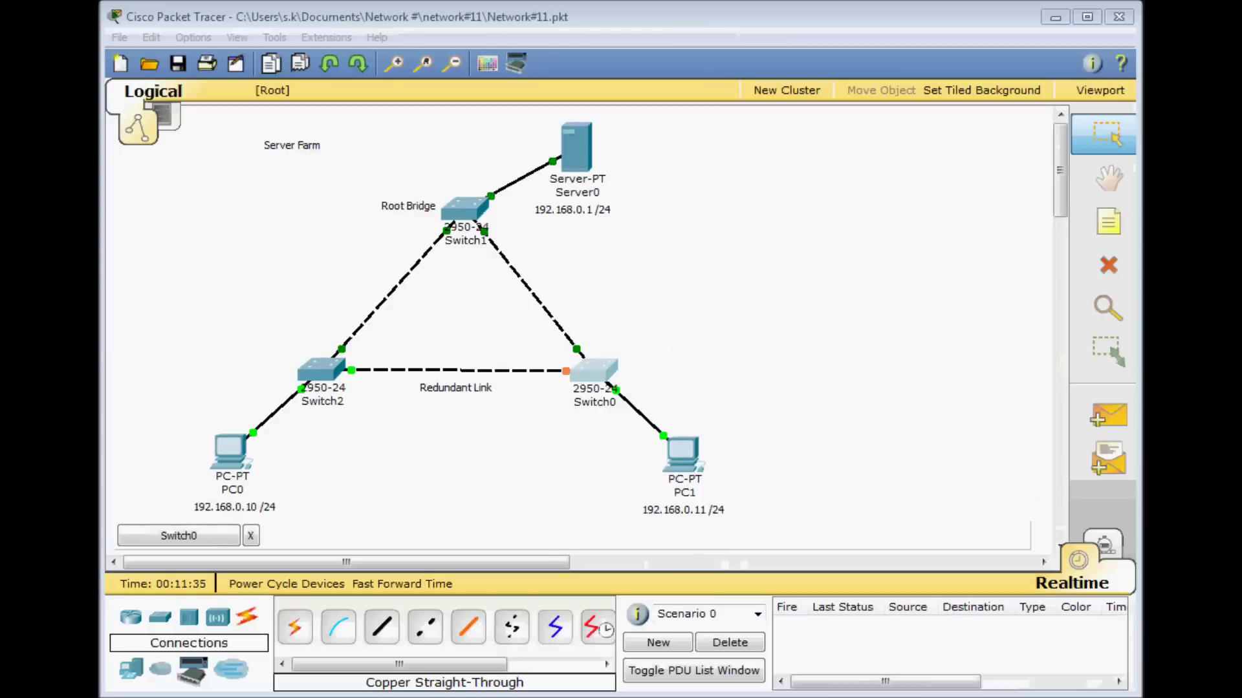